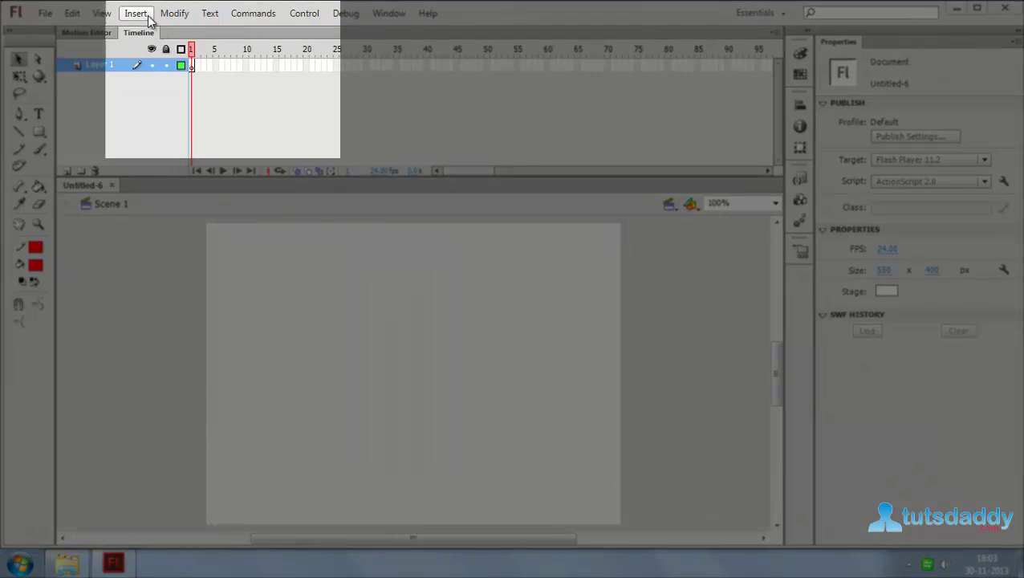
Create a new Graphic-type symbol named Symbol 1 after checking the type list and Advanced options.
click(146, 14)
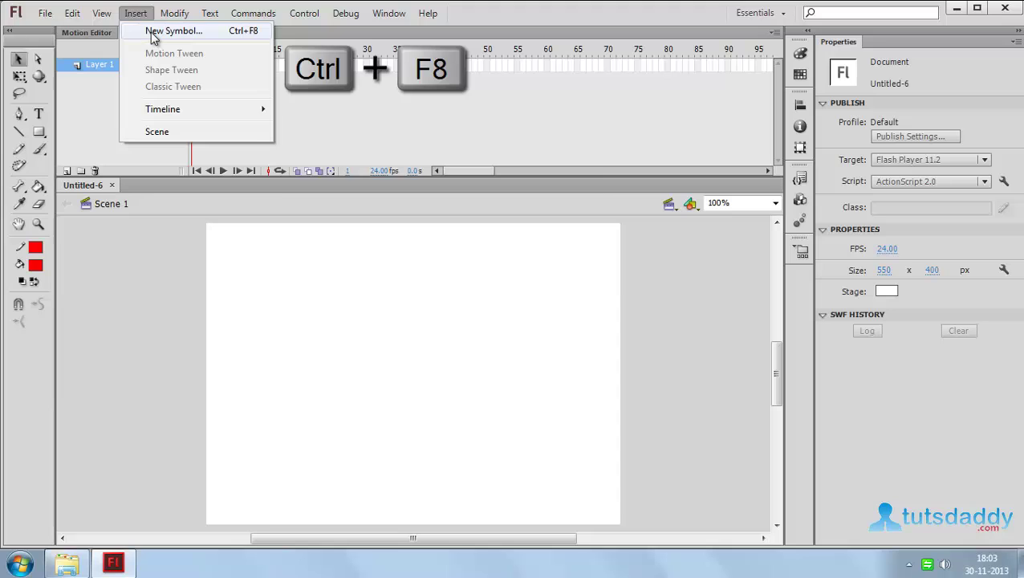
click(150, 33)
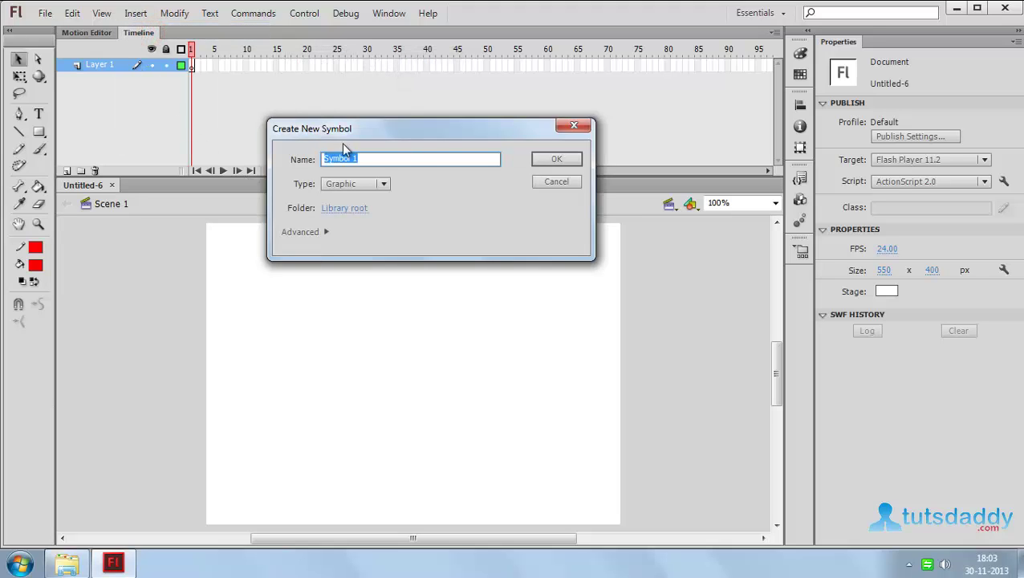
click(347, 186)
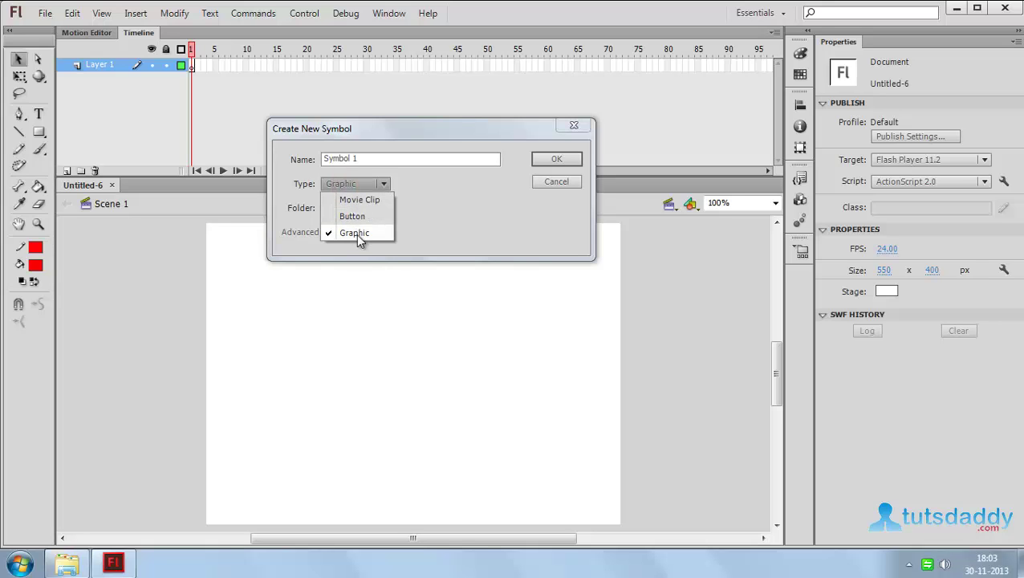
click(357, 215)
click(327, 231)
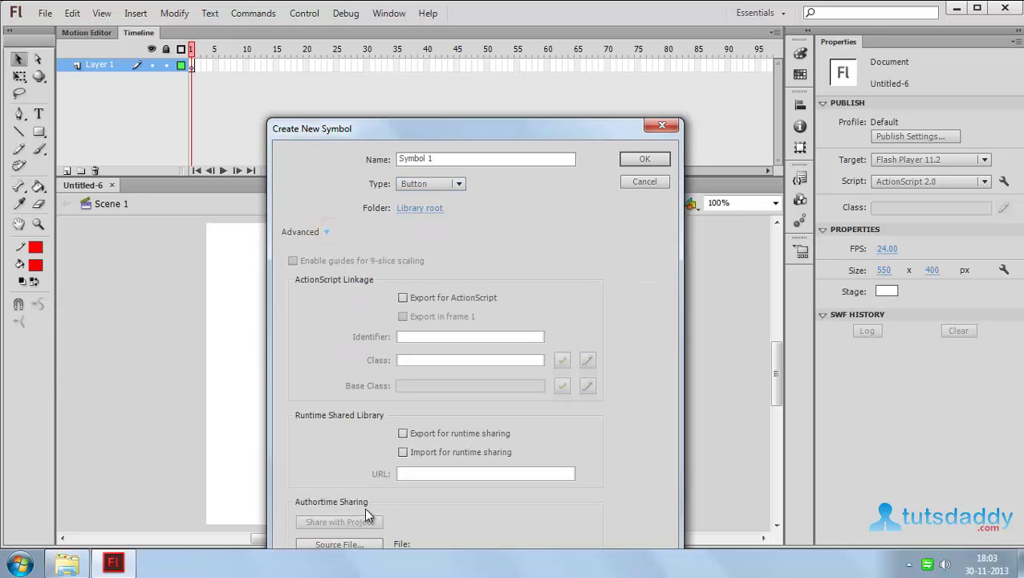
click(327, 232)
click(351, 185)
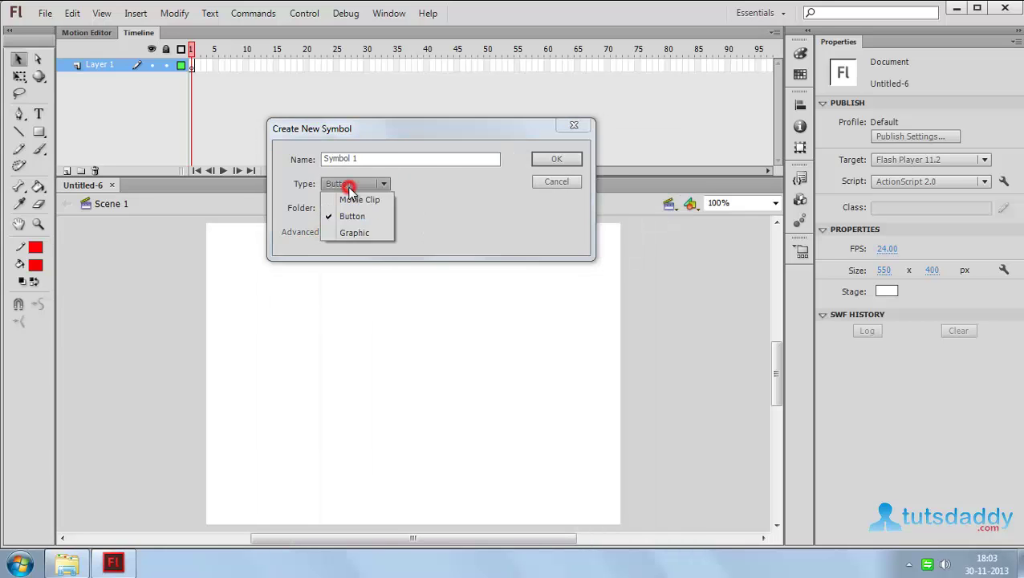
click(359, 233)
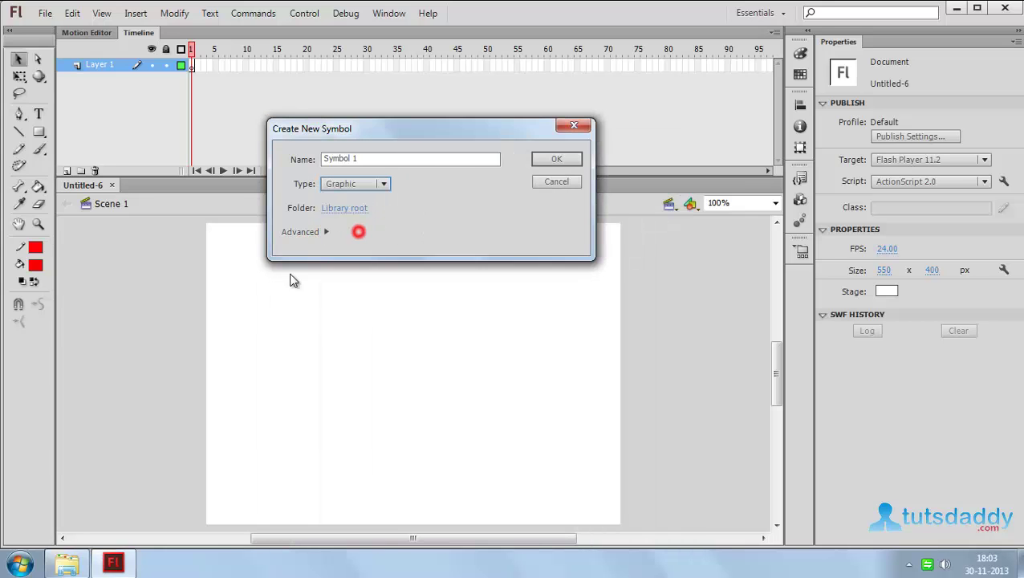
click(556, 160)
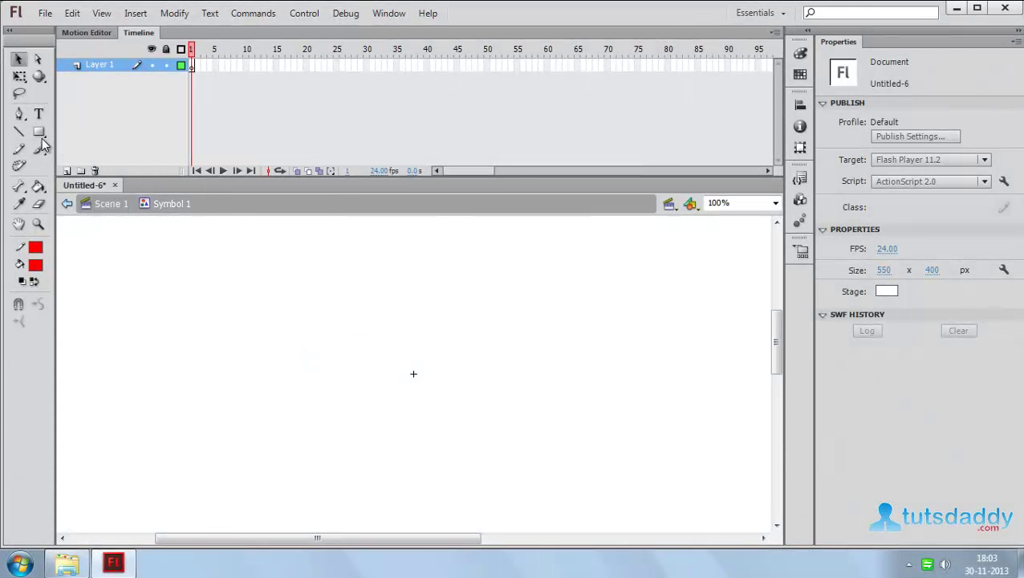
Draw a red rectangle on Symbol 1's stage, then go back to Scene 1.
click(39, 133)
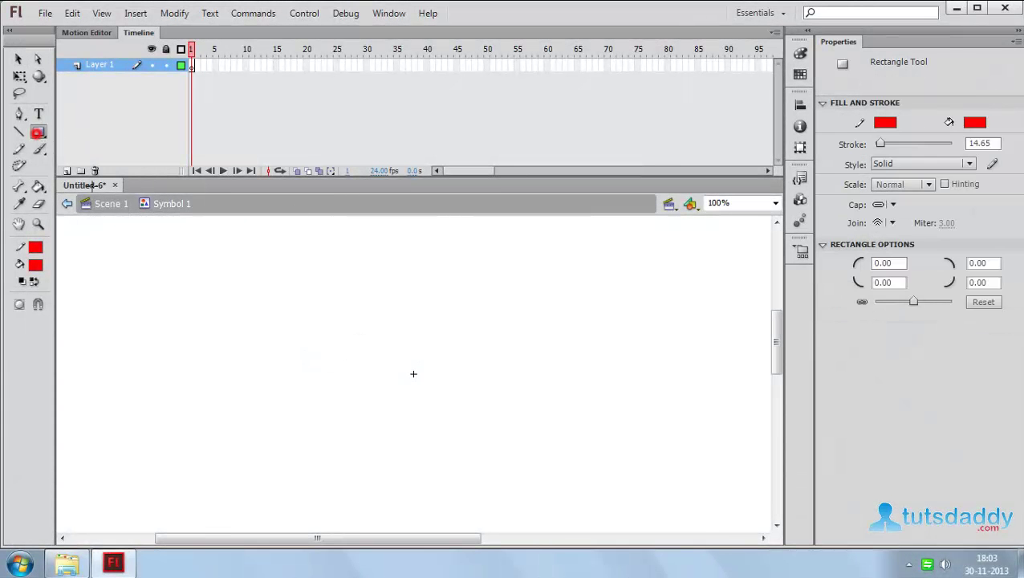
drag(319, 332, 524, 416)
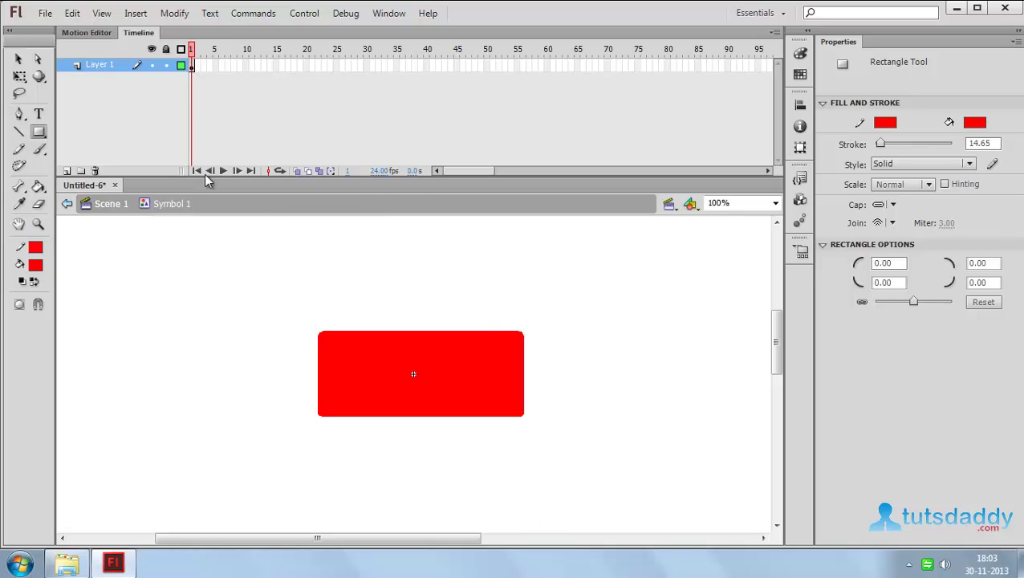
click(98, 207)
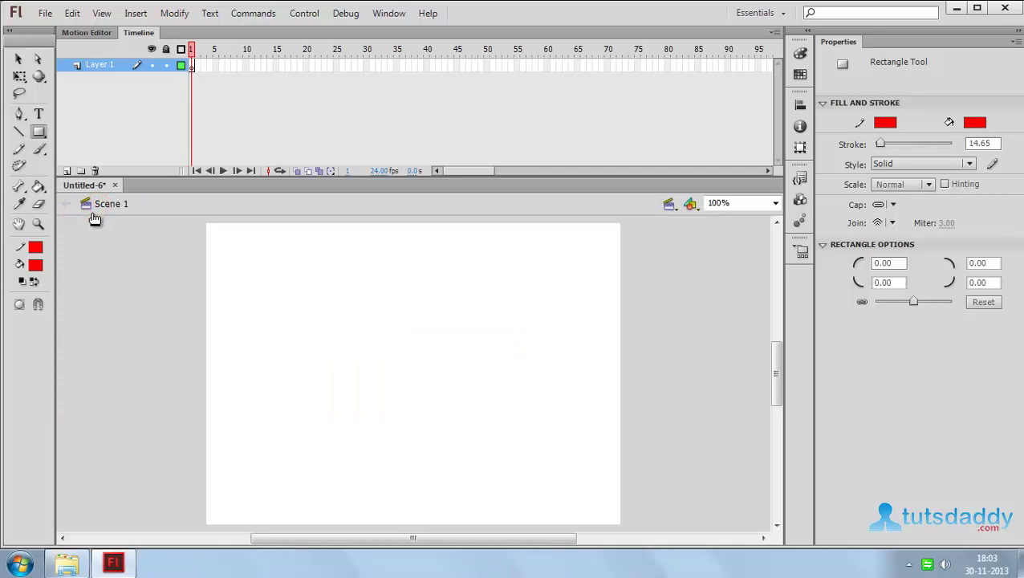
Dock the Library beside Properties and drag a 260 × 100 Symbol 1 instance onto the stage.
key(ctrl+l)
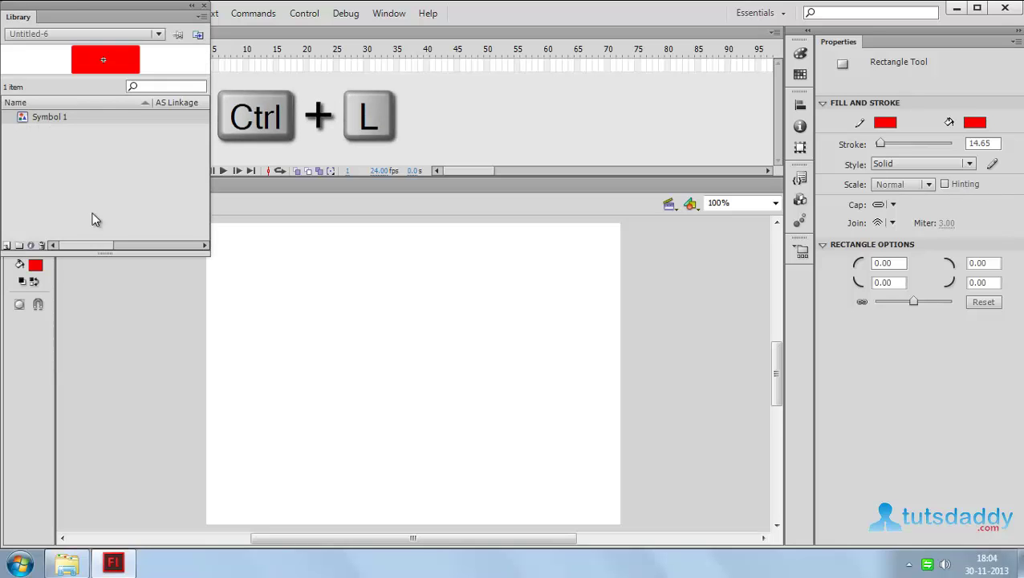
drag(78, 12, 772, 249)
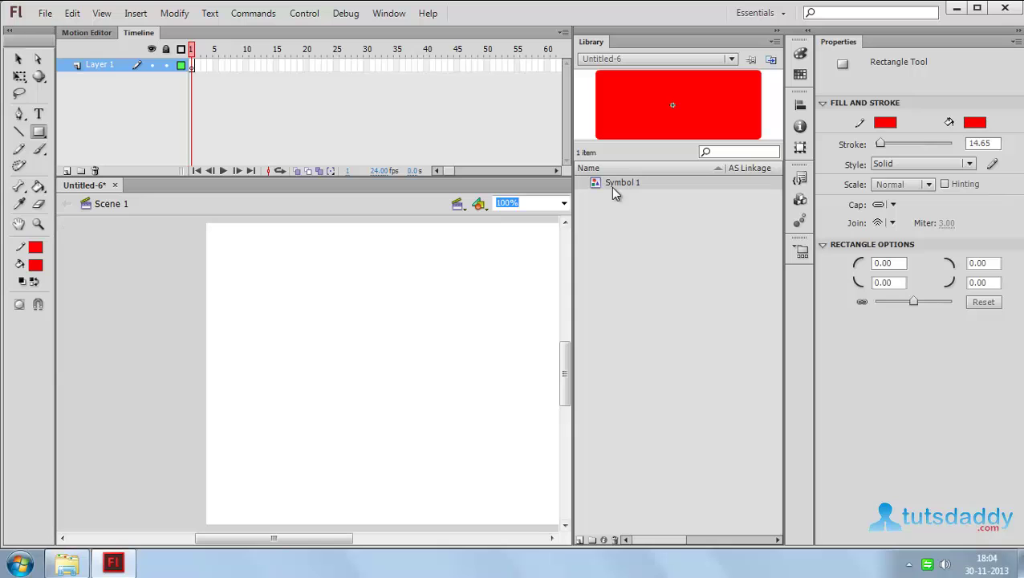
drag(612, 190, 446, 350)
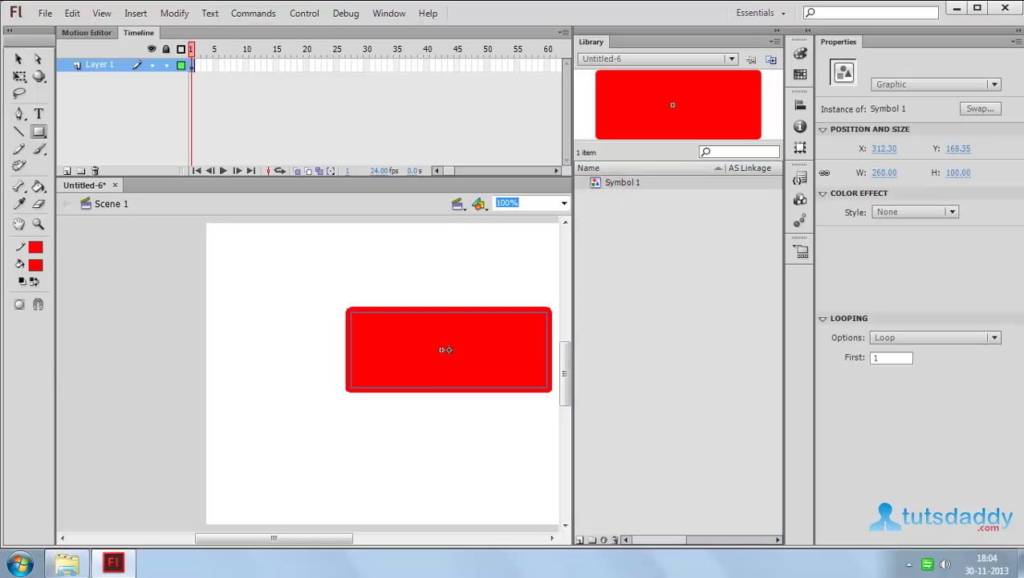
Reopen Symbol 1 via Edit > Edit Symbols, widening the stage and readying the Subselection tool.
click(72, 13)
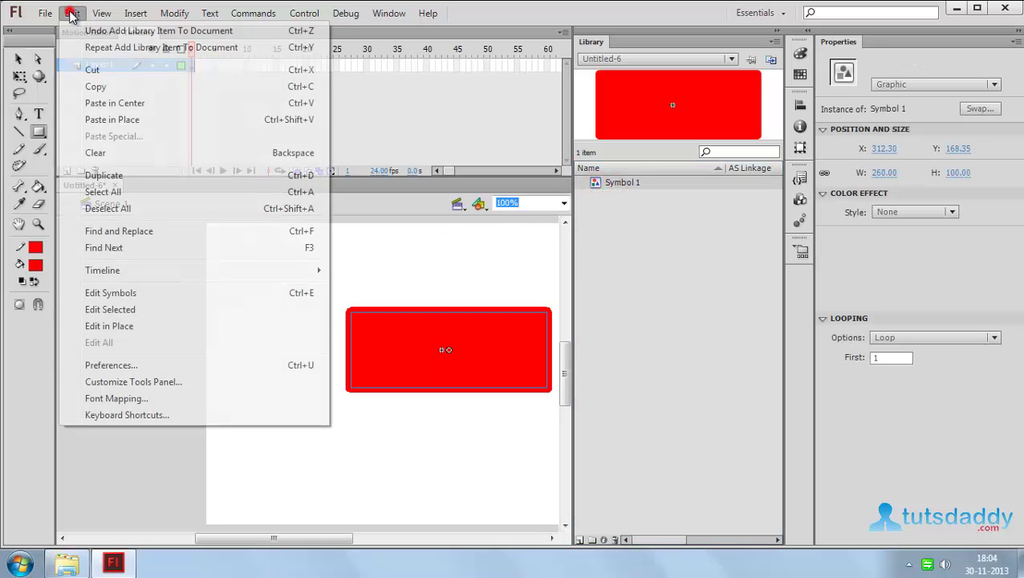
click(110, 294)
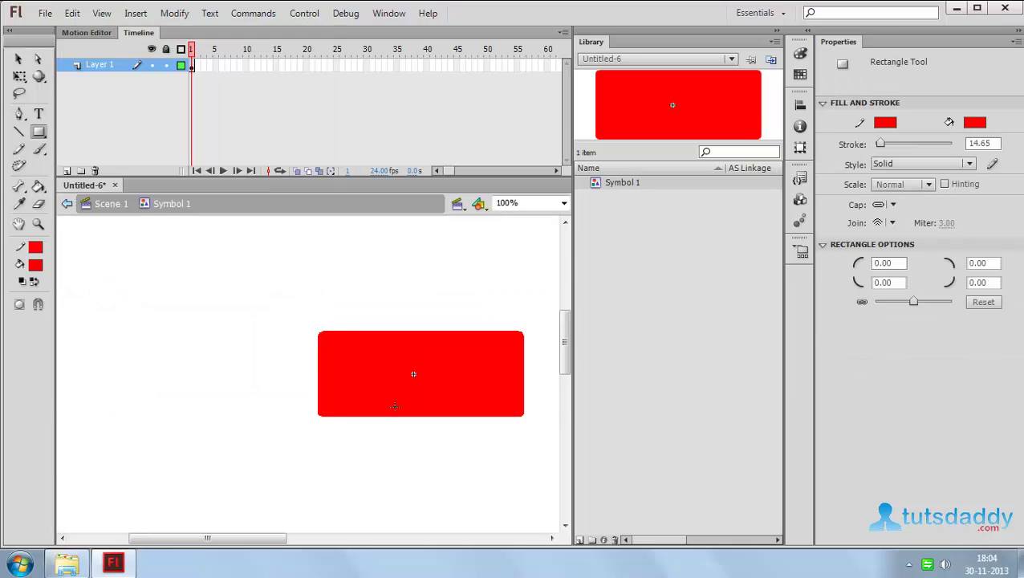
drag(573, 377, 626, 383)
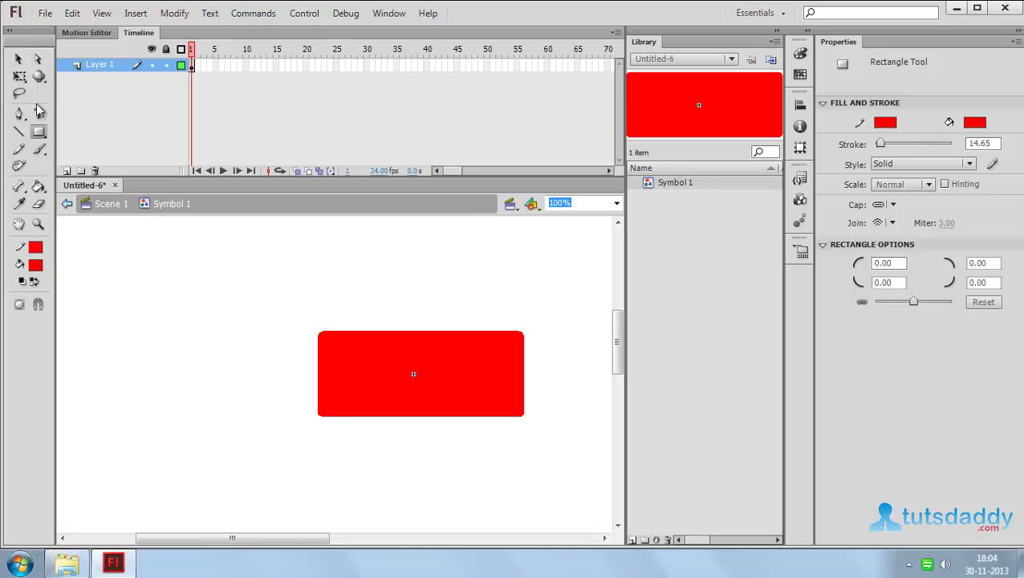
click(37, 58)
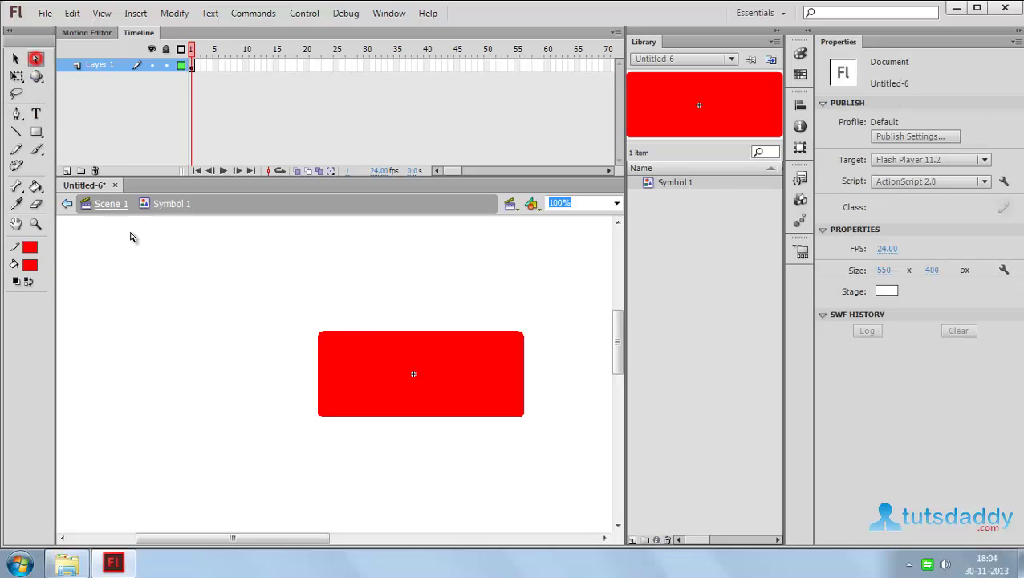
Delete the rectangle's top-left anchor to form a slanted wedge, then reopen Symbol 1 from Scene 1.
click(361, 333)
click(321, 337)
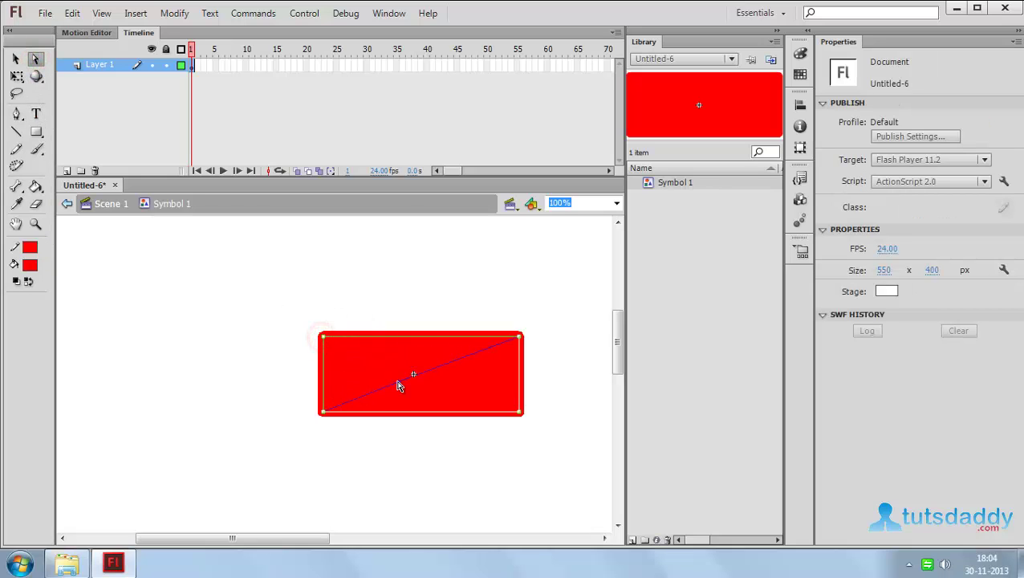
key(Delete)
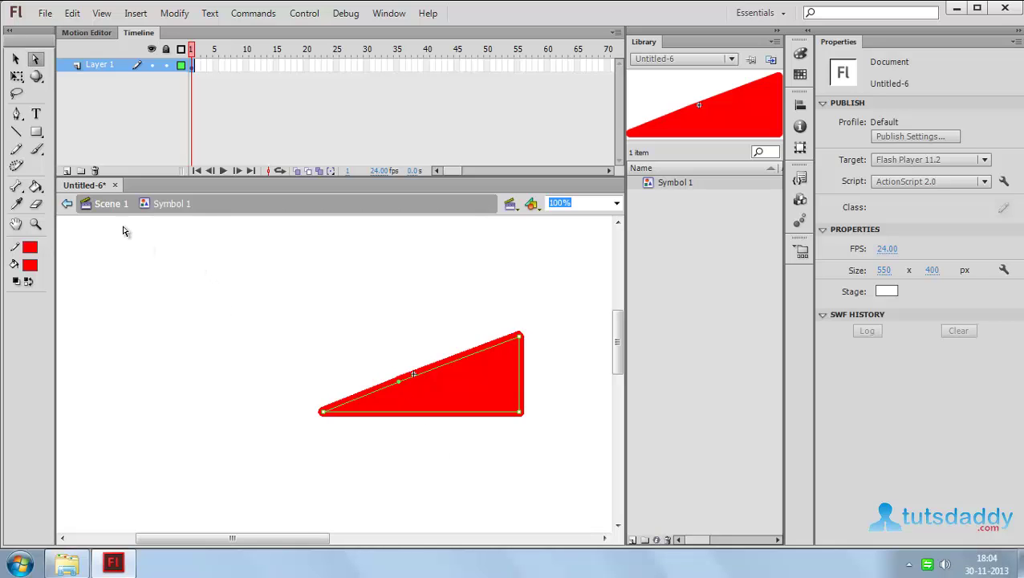
click(111, 206)
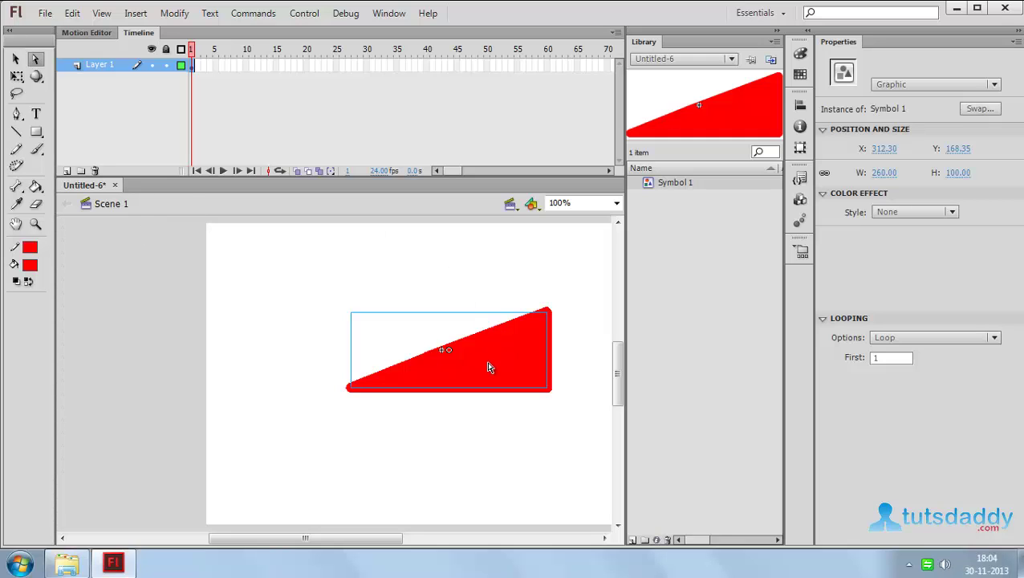
double_click(649, 182)
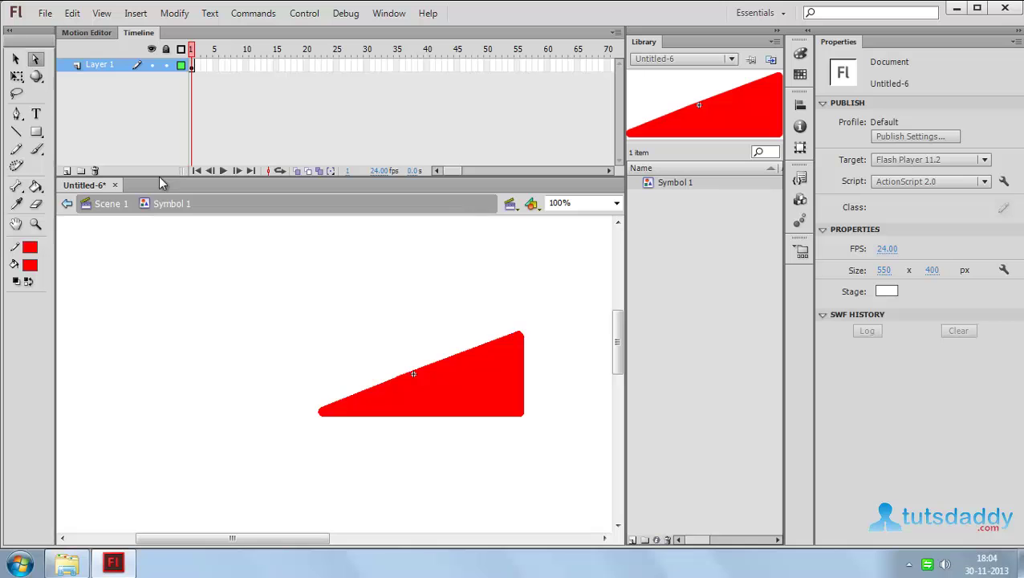
Back on Scene 1, create a new Button-type symbol named Symbol 2.
click(112, 203)
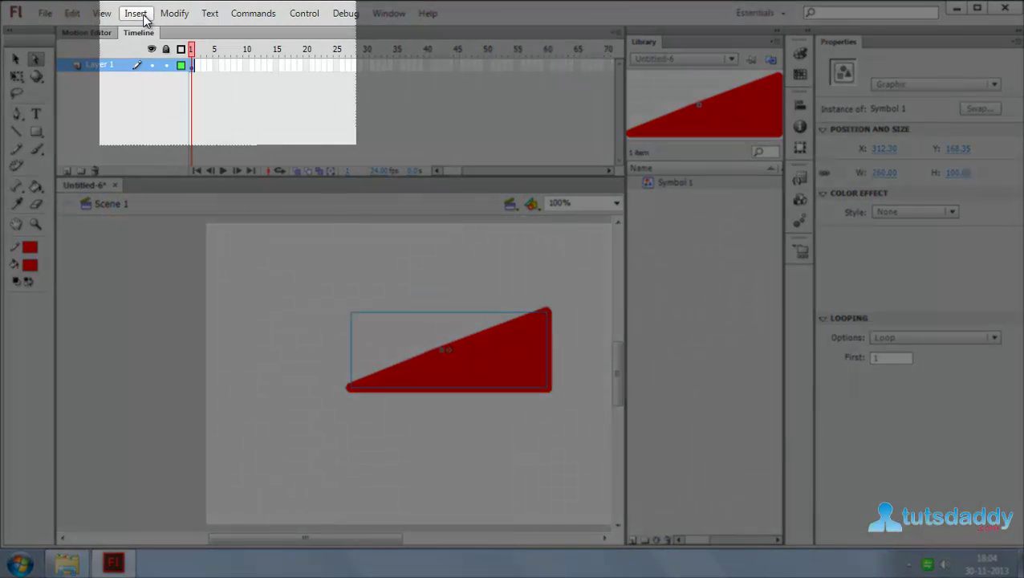
click(135, 13)
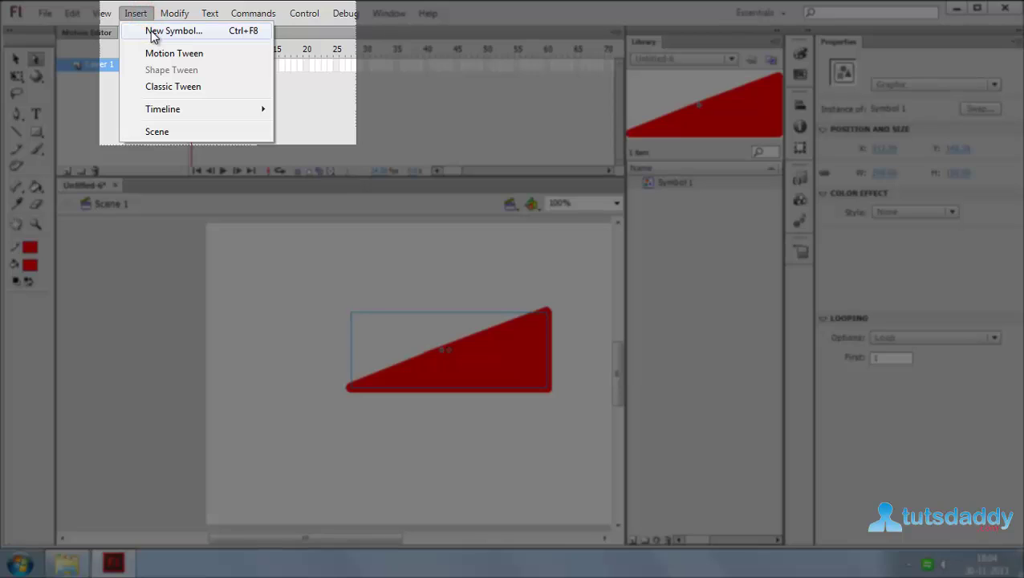
click(153, 33)
click(357, 184)
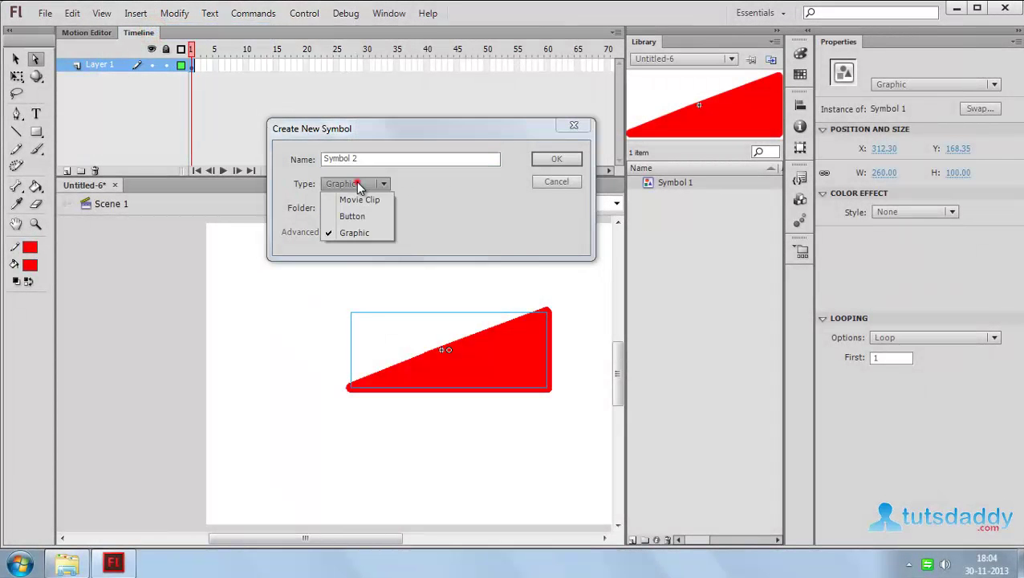
click(357, 215)
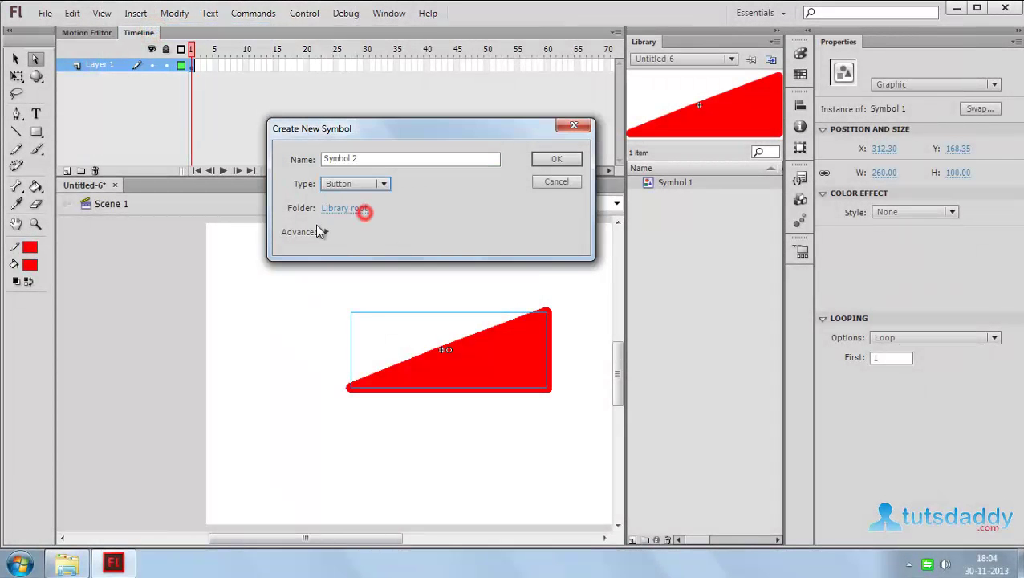
click(557, 159)
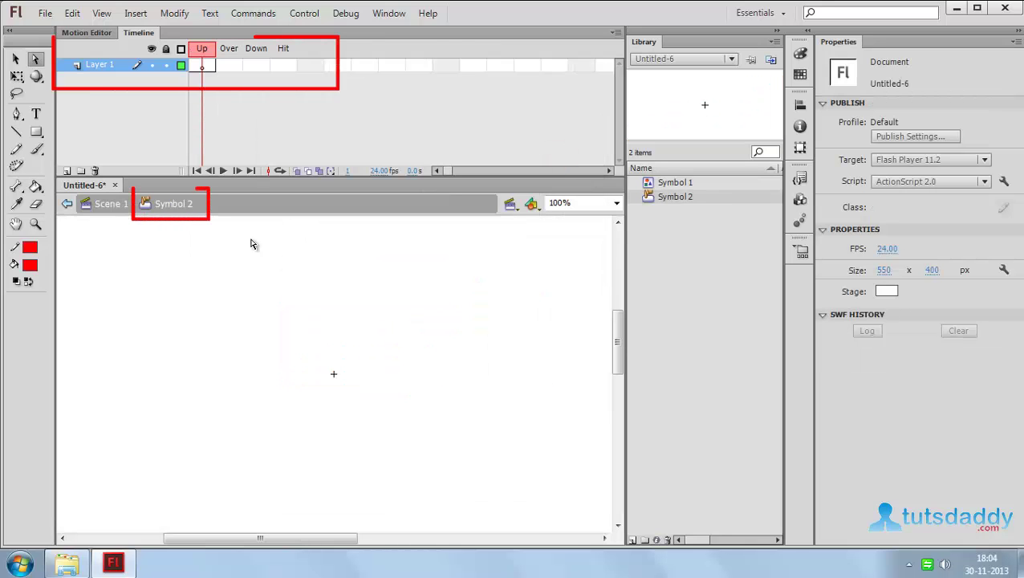
Draw a red 170 × 80 rectangle on the Up frame and copy it into a new Over keyframe.
click(36, 133)
drag(304, 344, 431, 404)
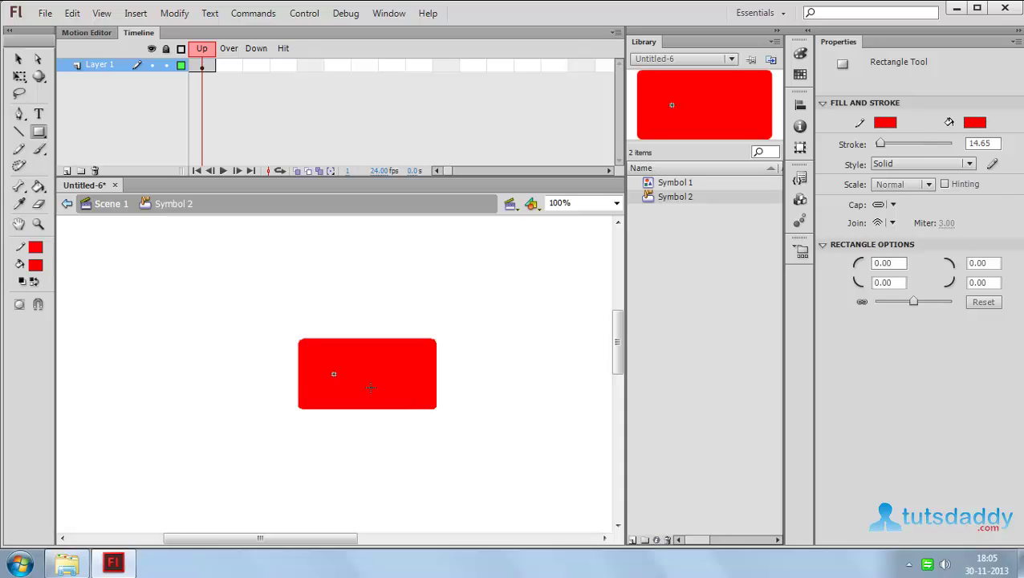
click(19, 59)
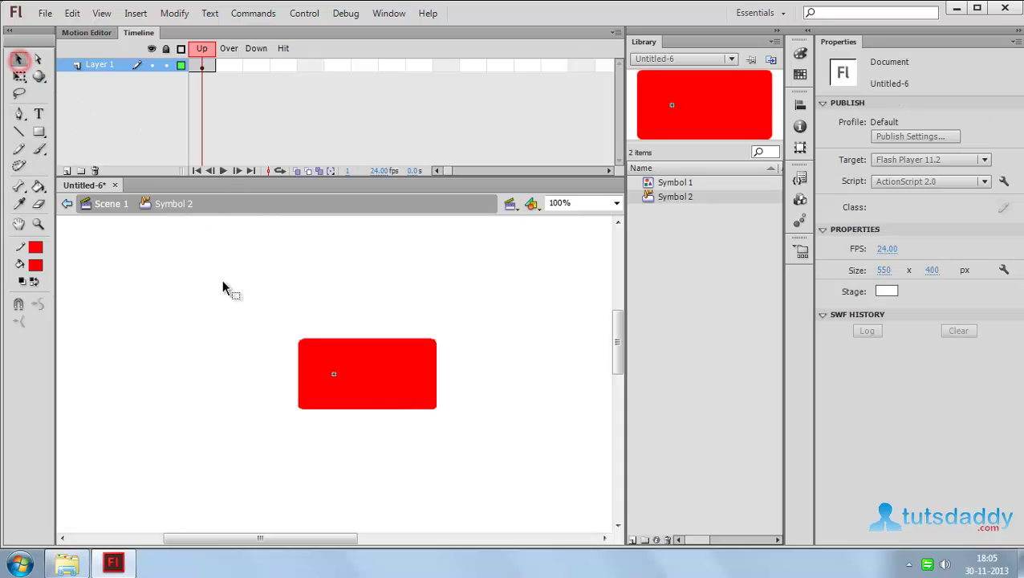
drag(224, 288, 481, 441)
key(F6)
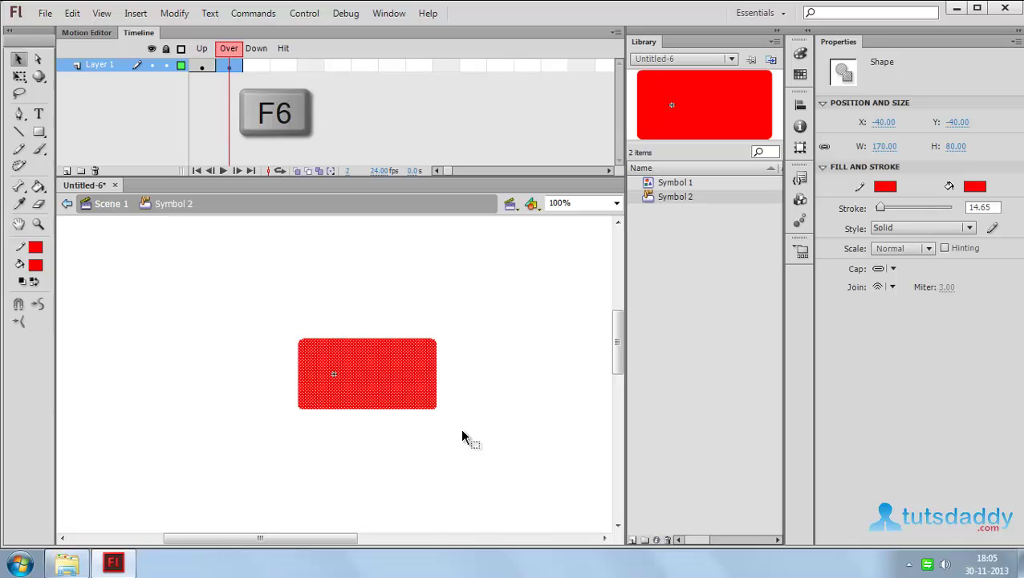
Fill the rectangle blue on Over, green on Down and yellow on Hit, then return to Scene 1.
click(35, 265)
click(83, 348)
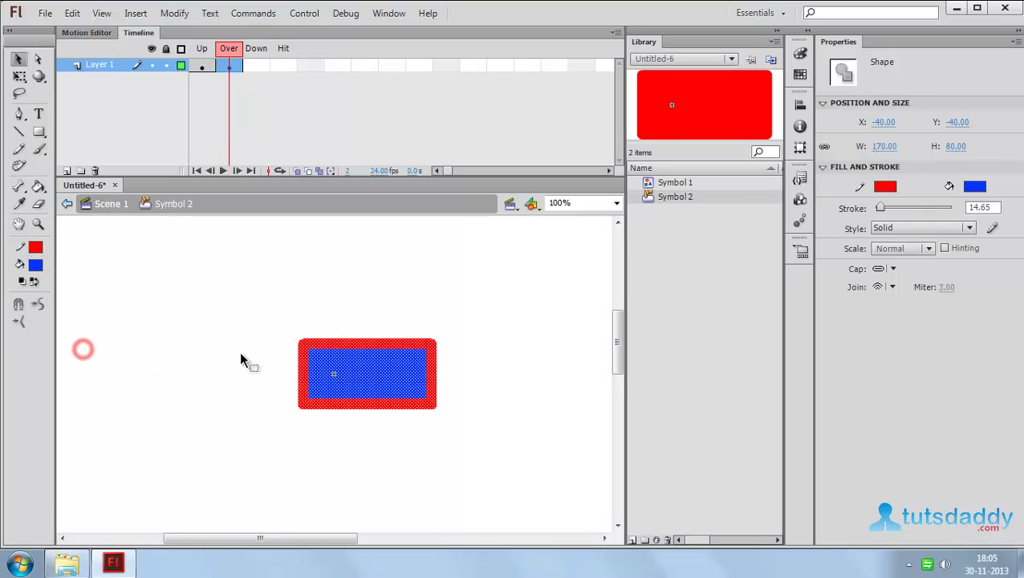
key(F6)
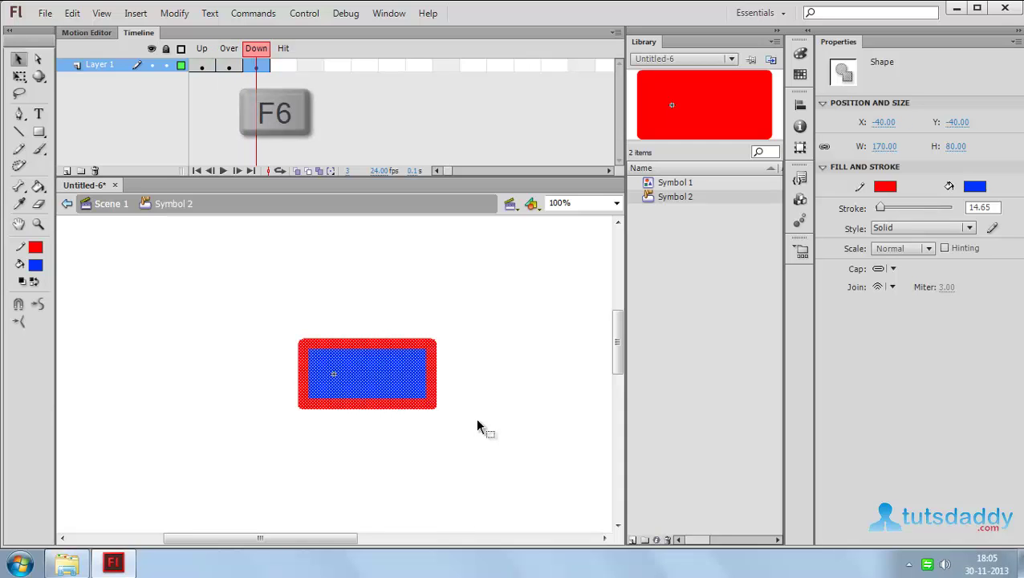
click(37, 272)
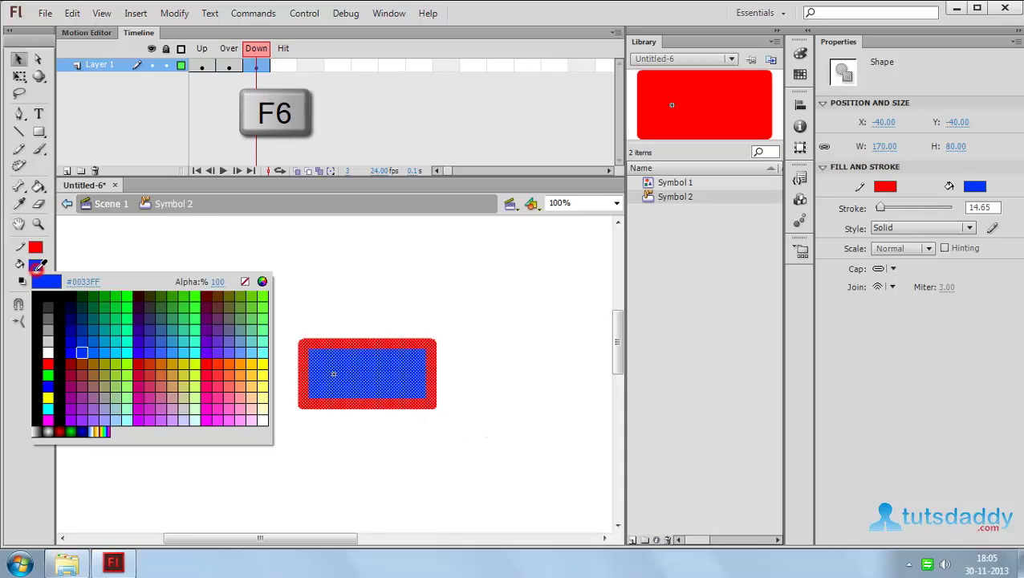
click(130, 296)
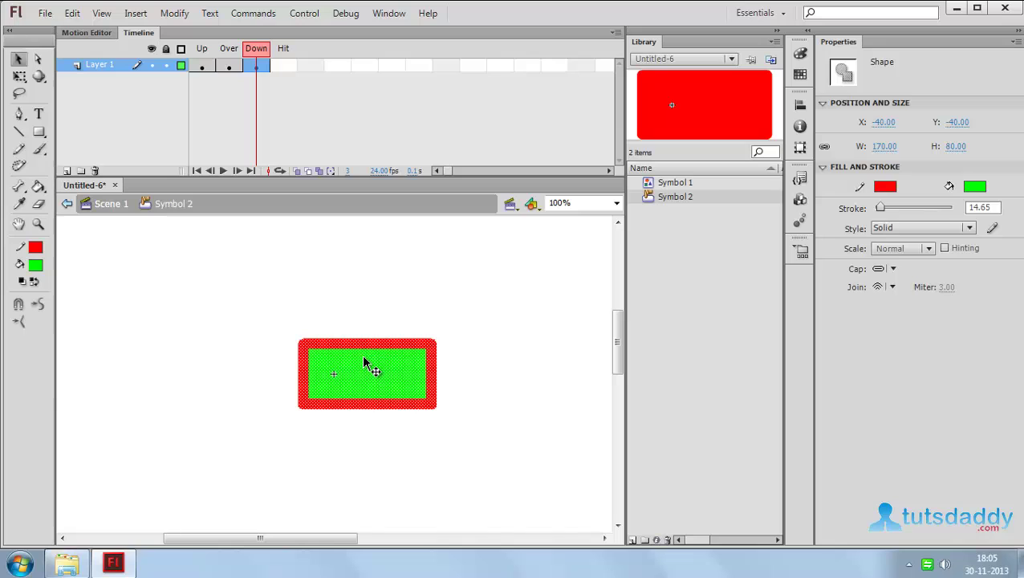
key(F6)
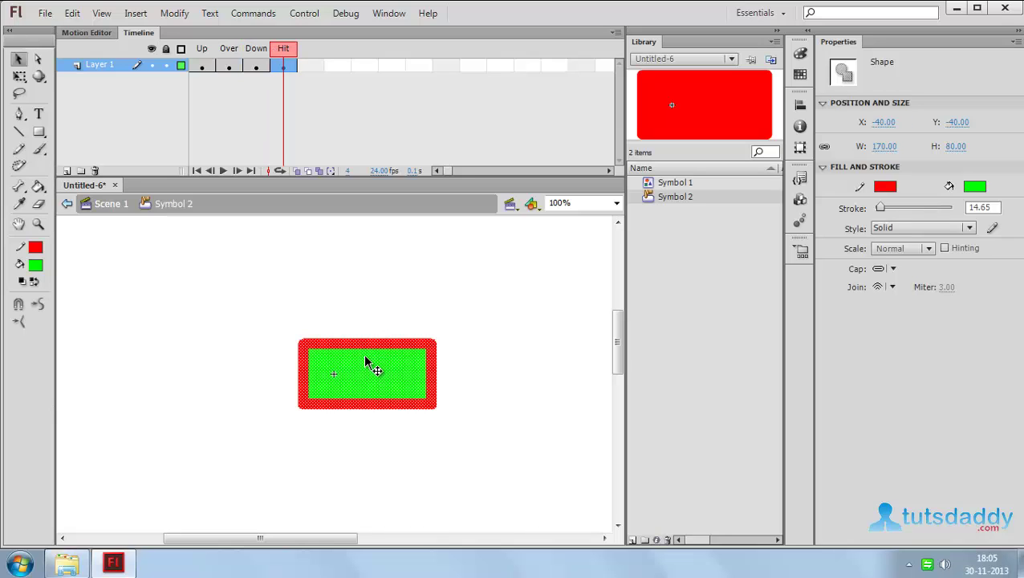
click(35, 264)
click(46, 395)
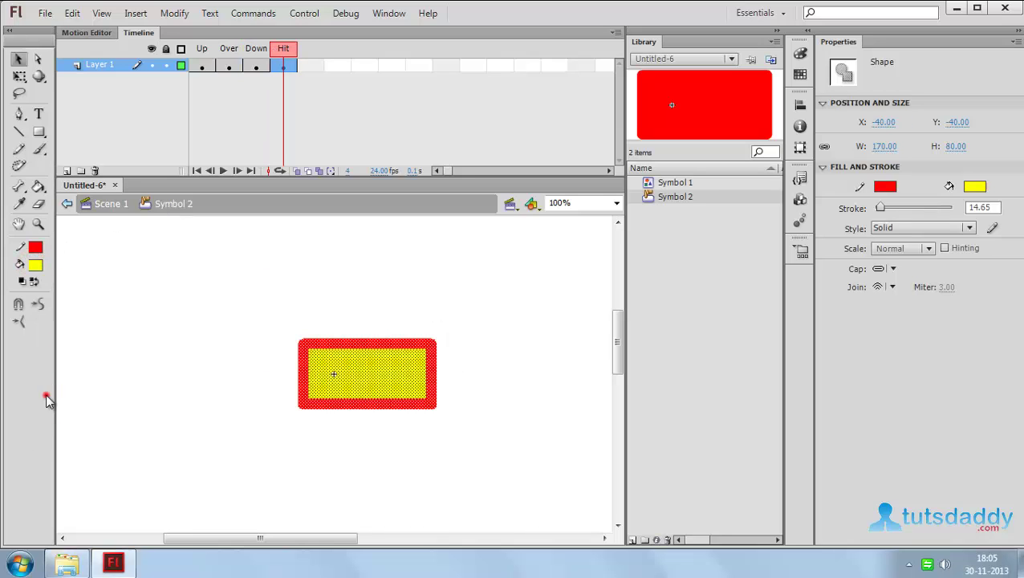
click(97, 204)
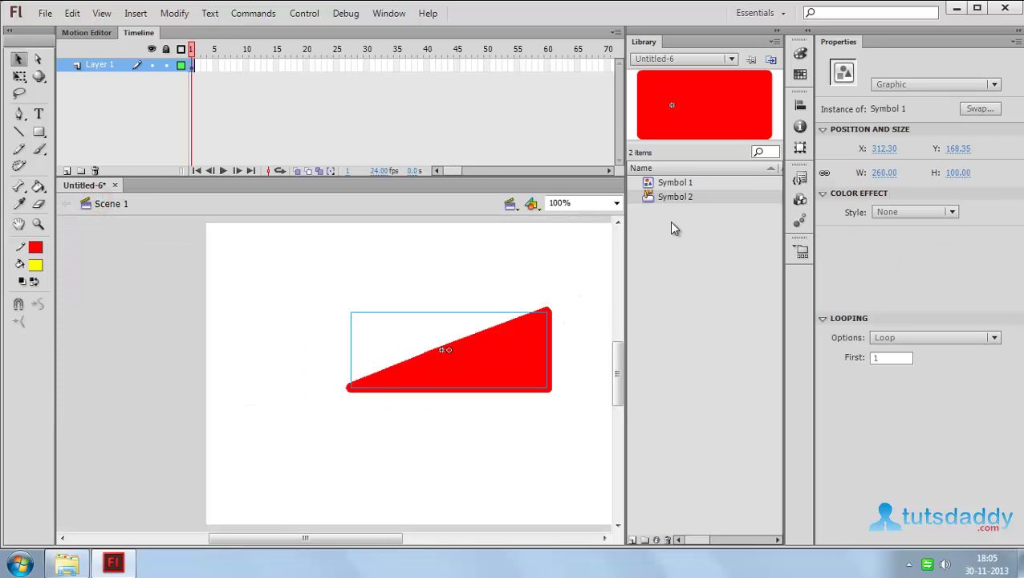
Place the Symbol 2 button below the triangle and test the SWF to see its colour change.
drag(674, 203, 434, 473)
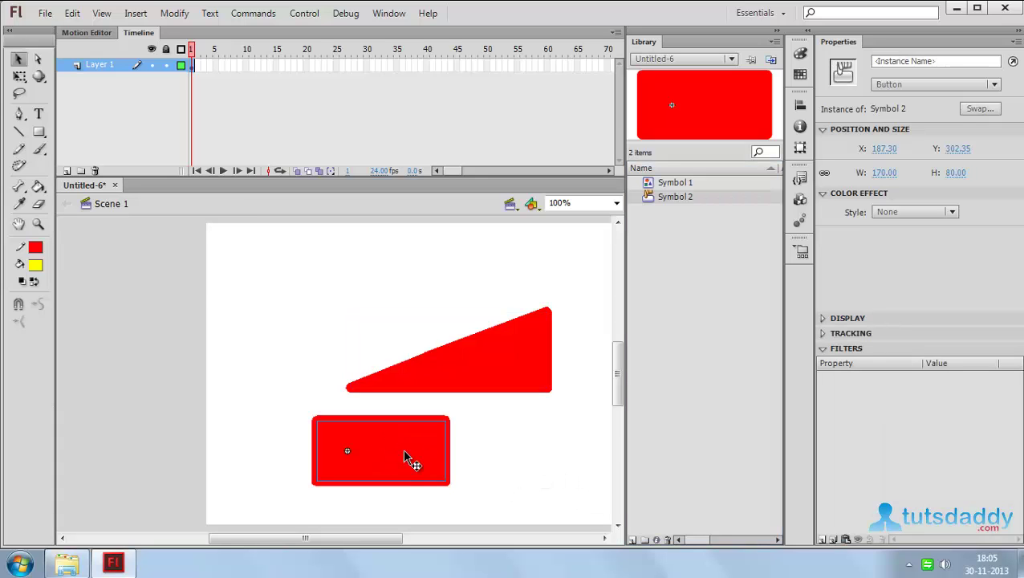
key(ctrl+Return)
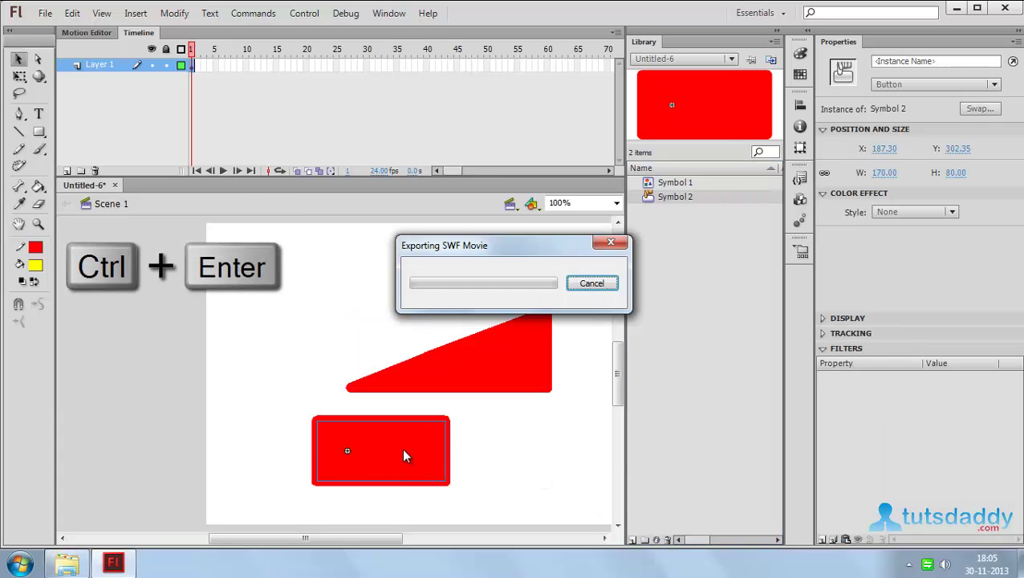
click(454, 372)
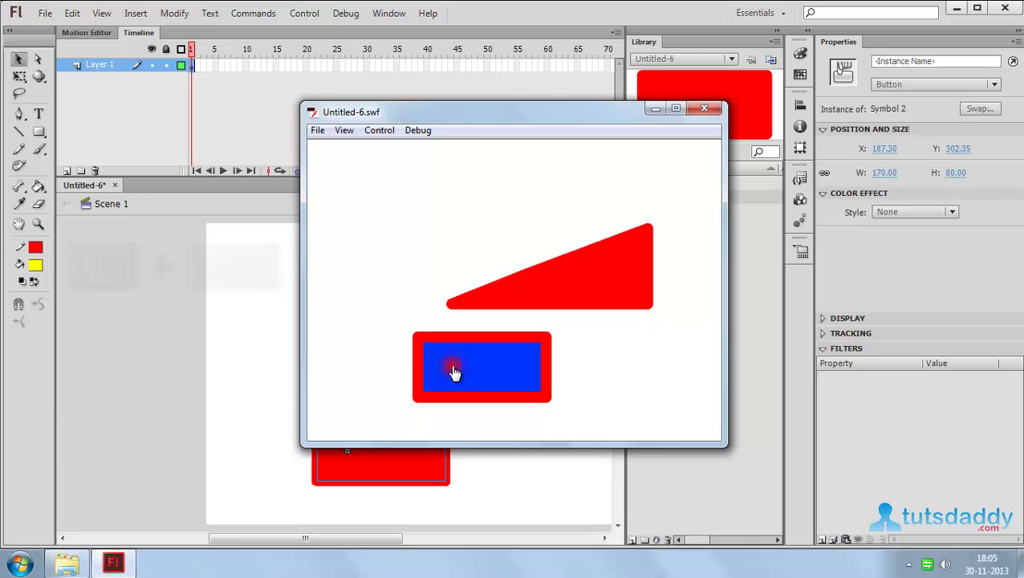
click(704, 108)
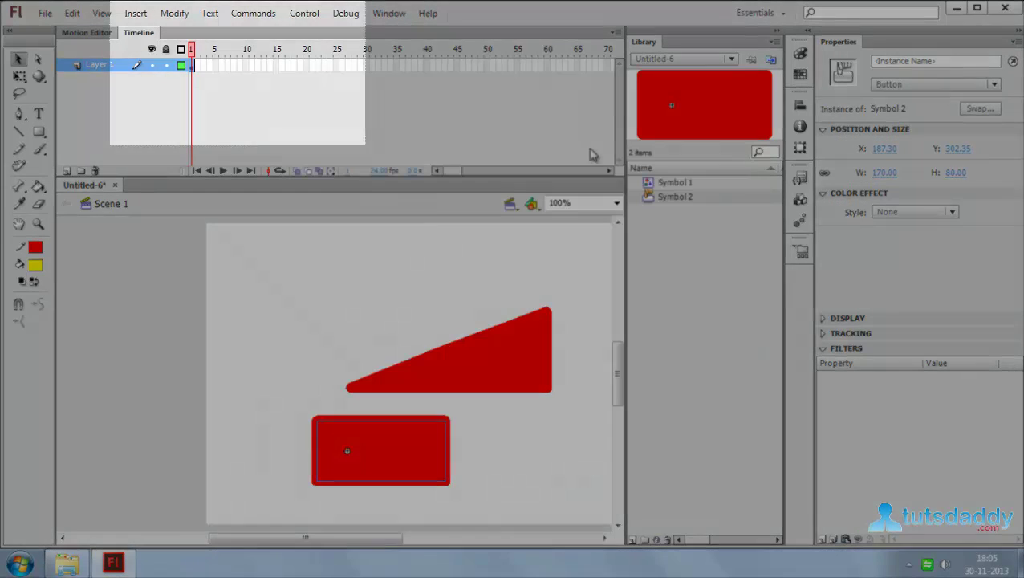
Create a new Movie Clip symbol named Symbol 3.
click(133, 13)
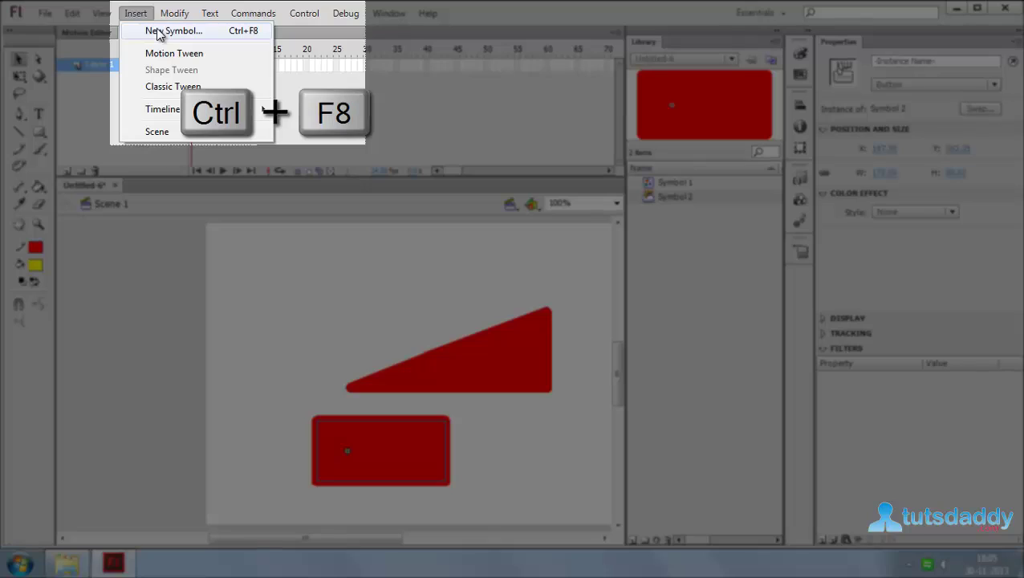
click(168, 31)
click(350, 183)
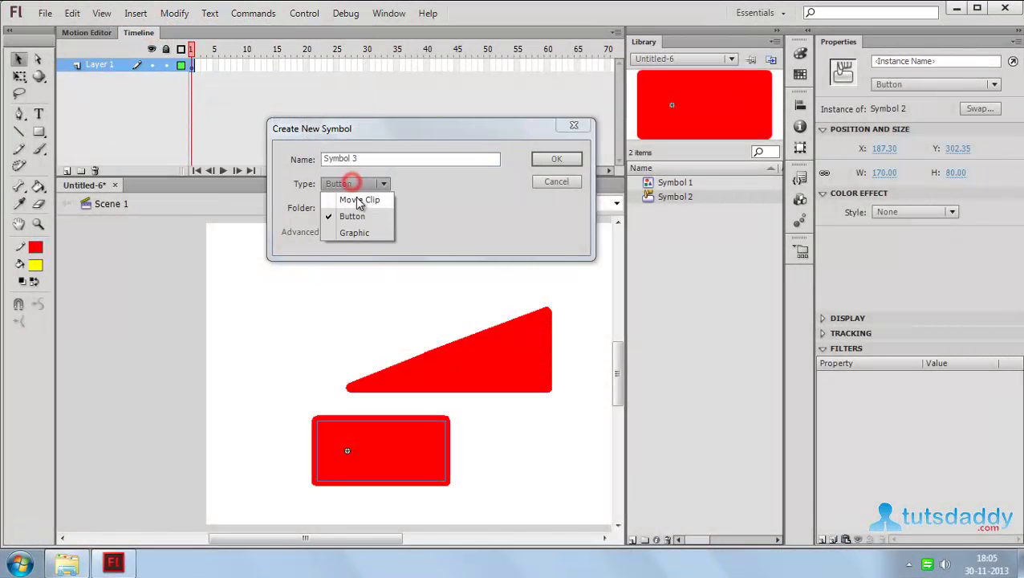
click(359, 199)
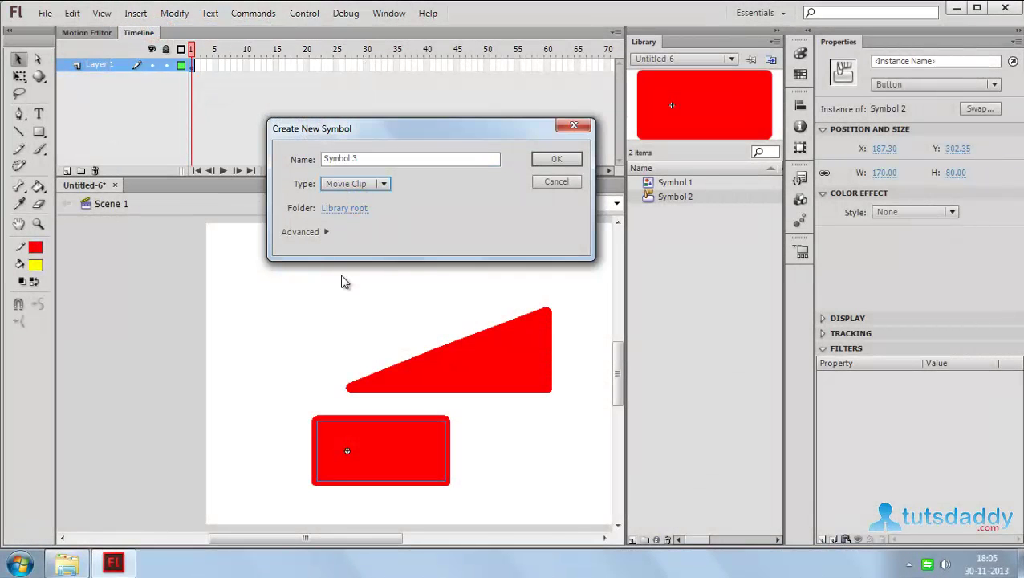
click(556, 159)
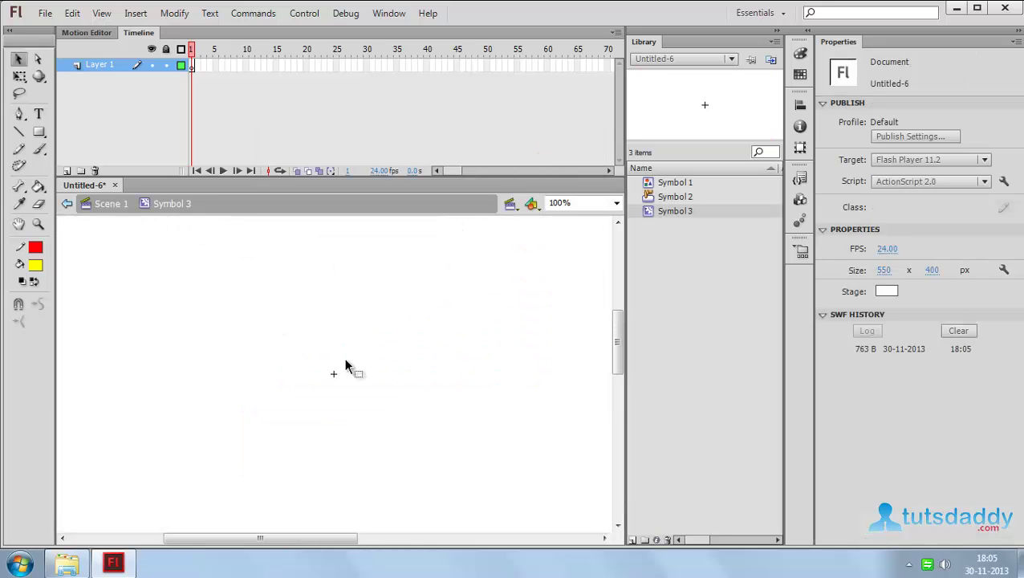
Draw a yellow circle with a red outline and give frame 1 a classic tween.
click(39, 132)
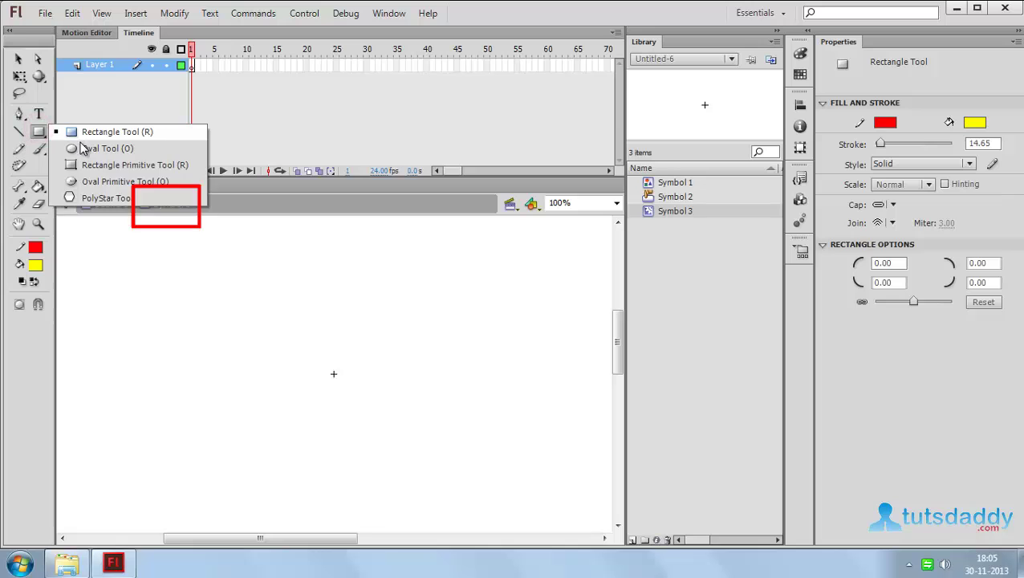
click(84, 149)
drag(284, 344, 373, 426)
right_click(191, 68)
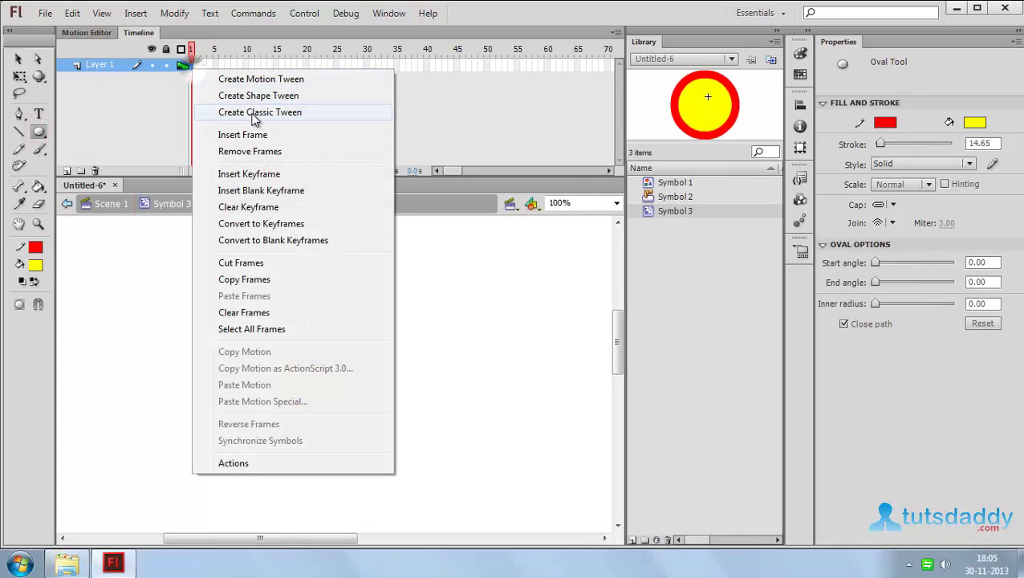
click(255, 112)
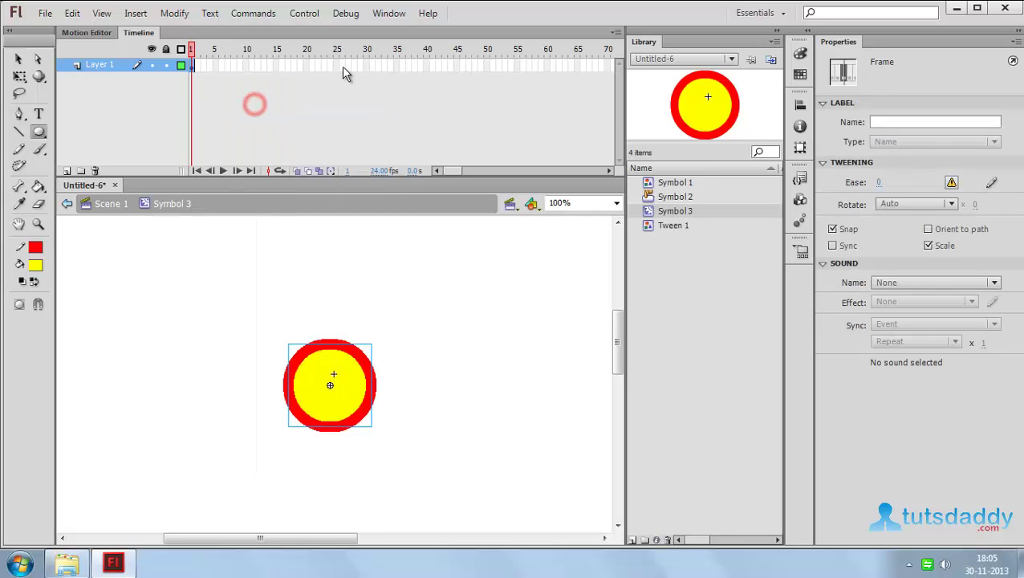
Add a keyframe at frame 25 and scale the circle to 170 × 170, shifted up-left.
click(337, 65)
key(F6)
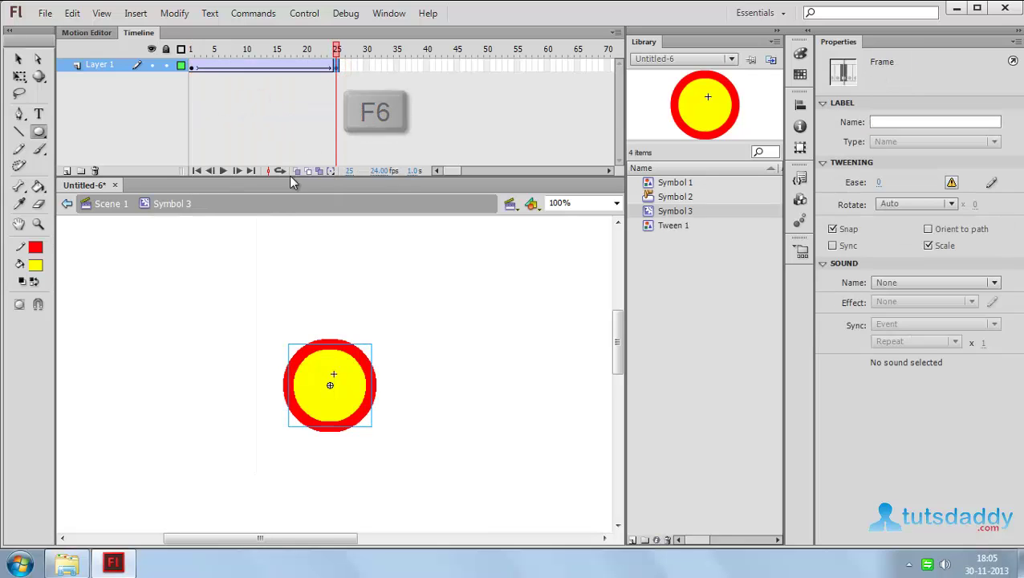
click(20, 78)
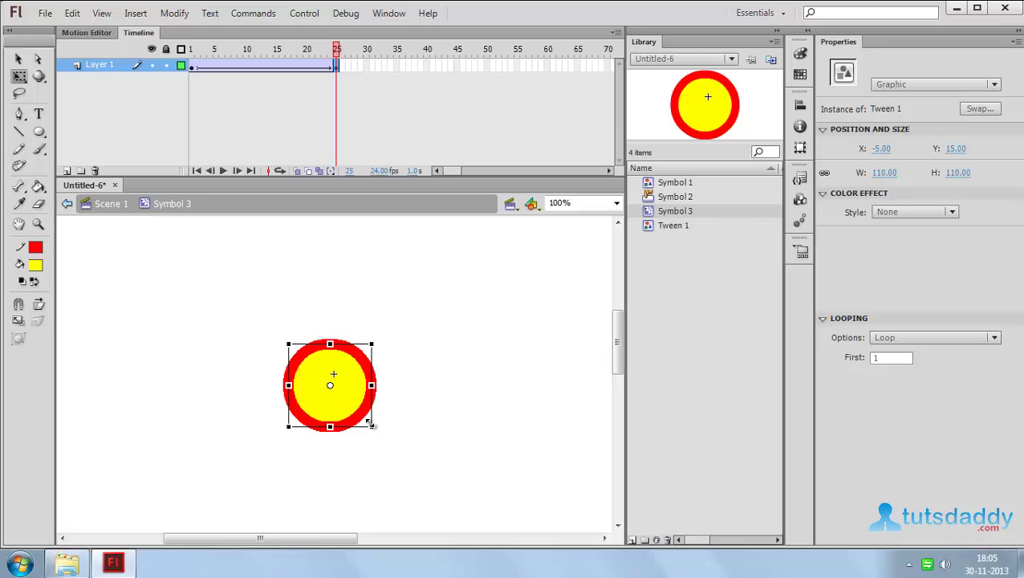
drag(370, 422, 416, 474)
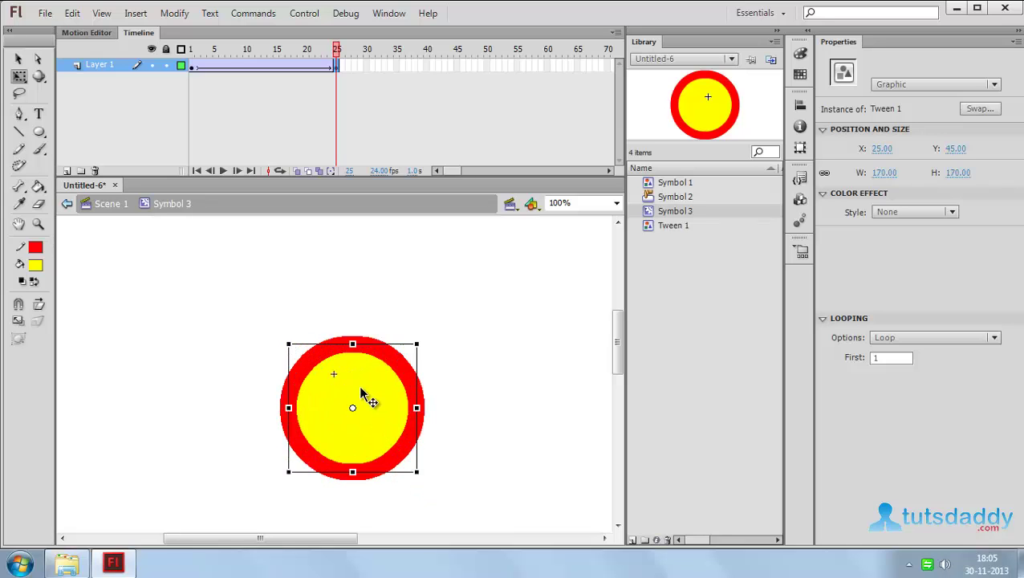
drag(361, 399, 335, 362)
click(470, 395)
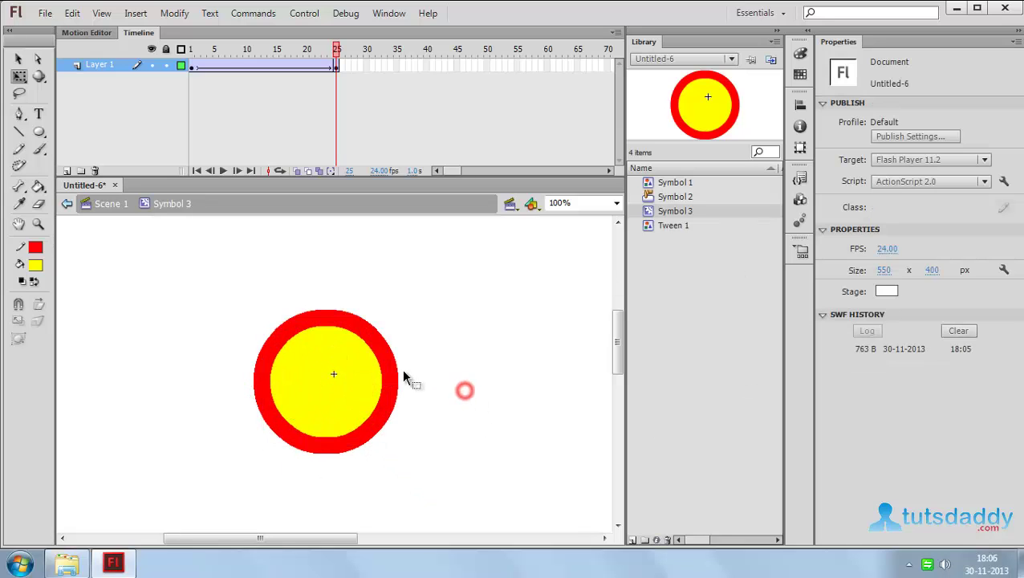
click(395, 379)
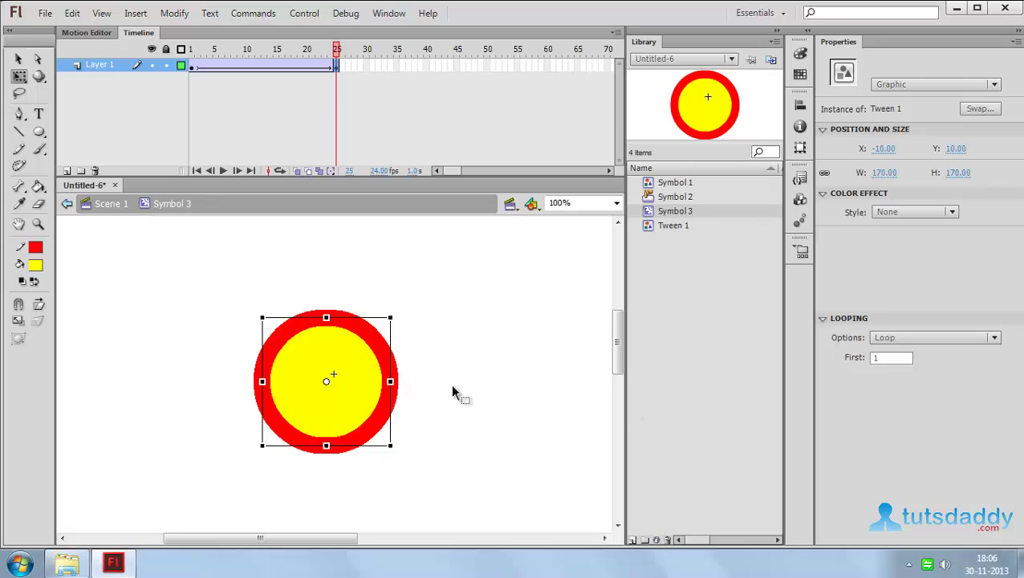
Place a Symbol 3 instance on the Scene 1 stage and test the movie as SWF.
click(112, 206)
drag(665, 217, 327, 335)
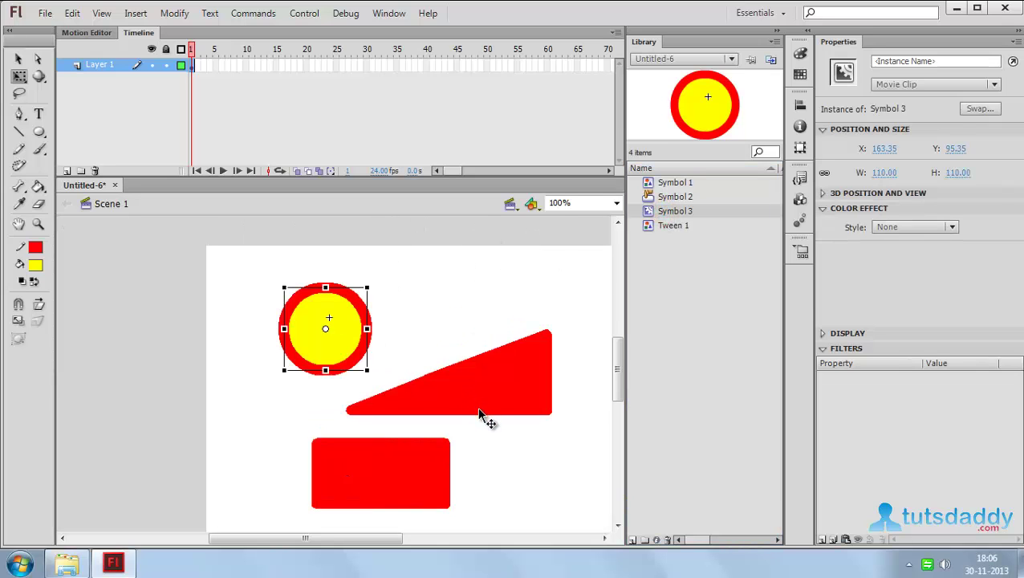
key(ctrl+Return)
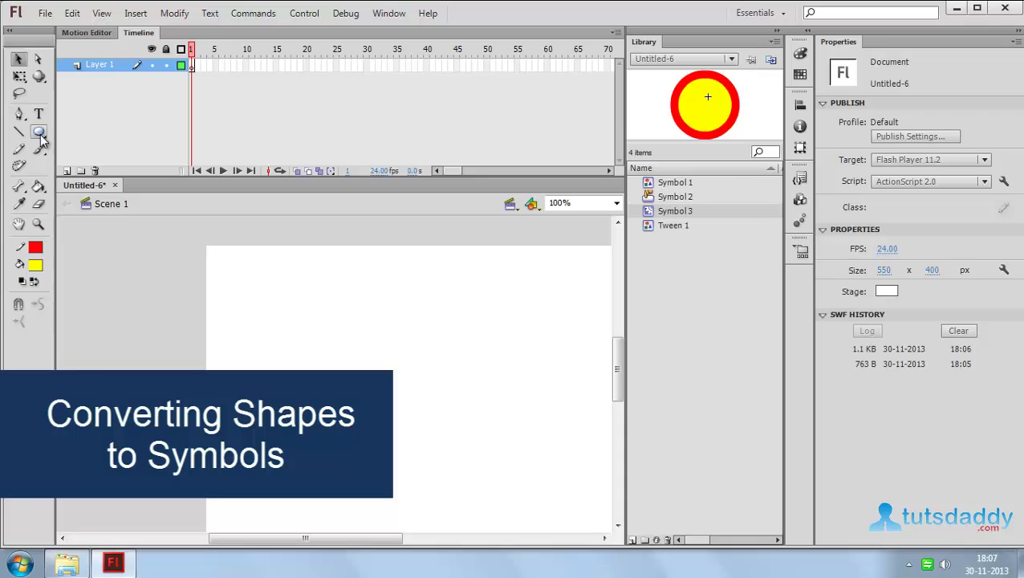
Draw a red-outlined yellow circle on the stage with the Oval tool.
click(39, 131)
drag(364, 335, 471, 443)
click(18, 59)
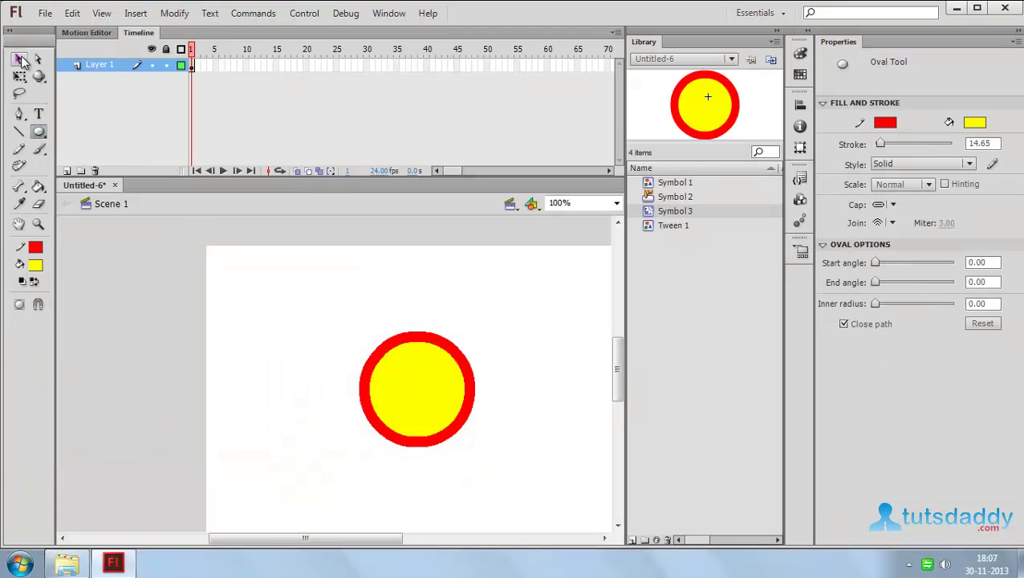
Convert the selected circle into a Movie Clip symbol named Symbol 4.
drag(520, 505, 327, 298)
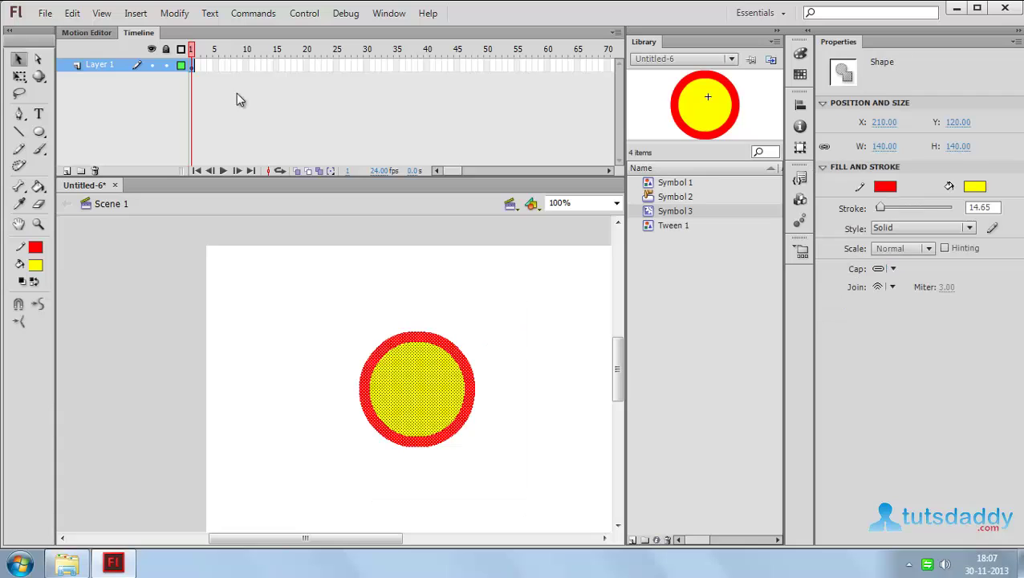
click(174, 12)
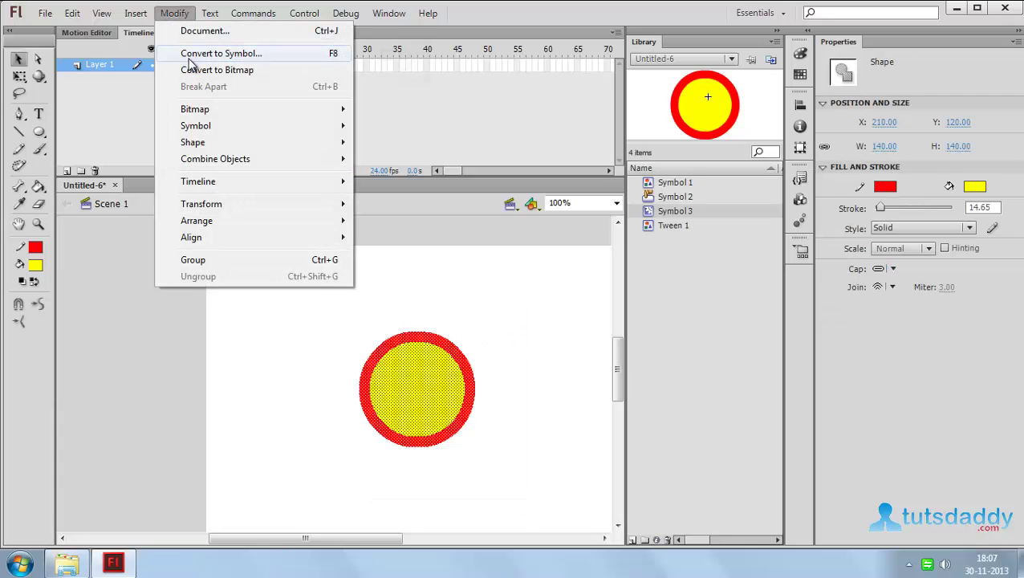
key(F8)
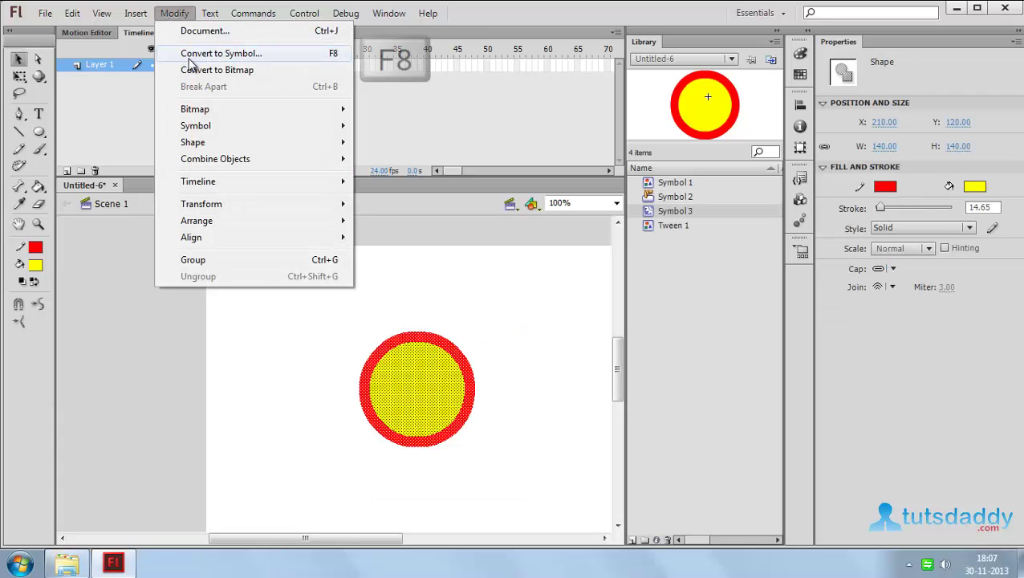
click(325, 56)
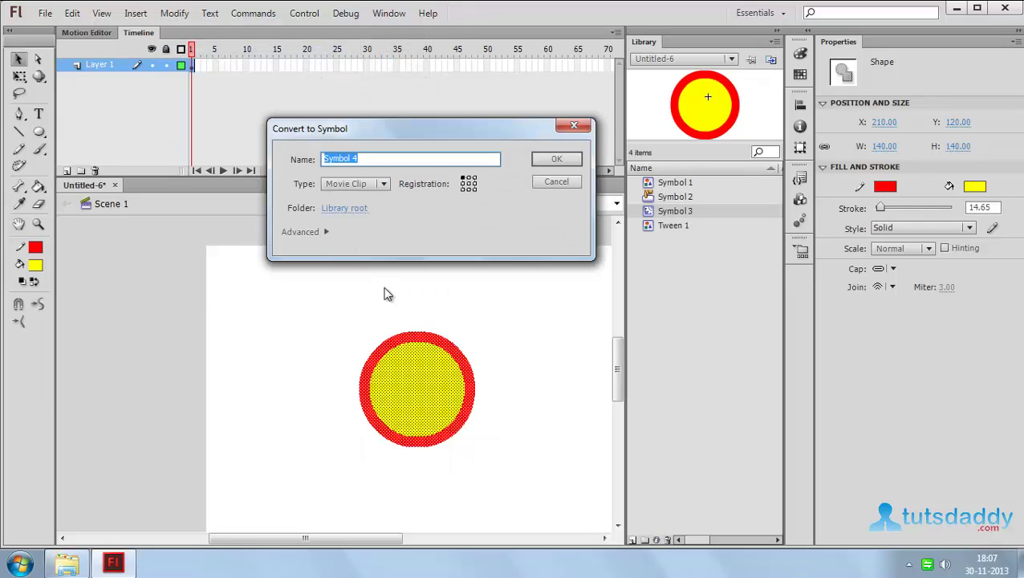
click(364, 183)
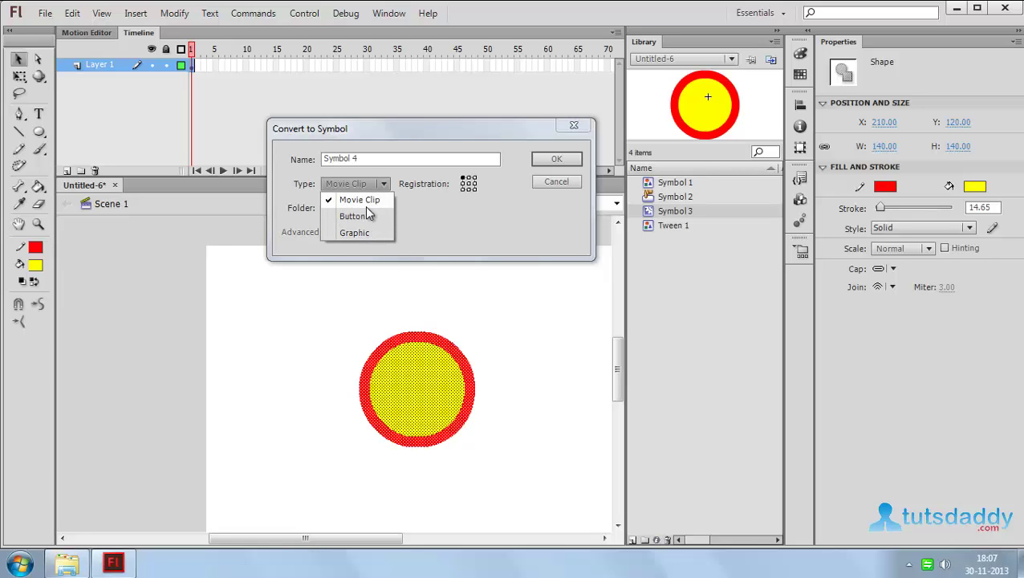
click(367, 201)
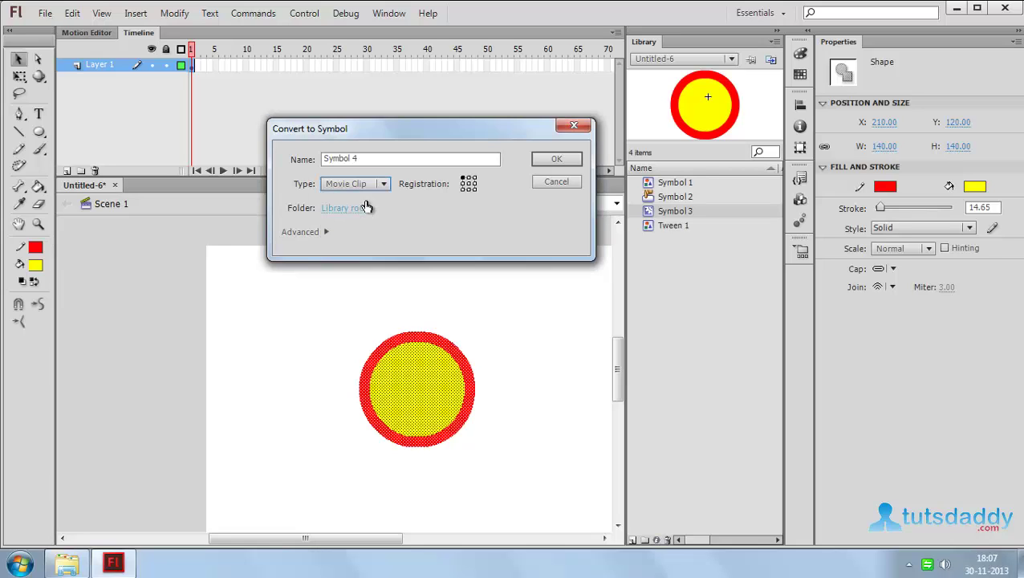
click(555, 161)
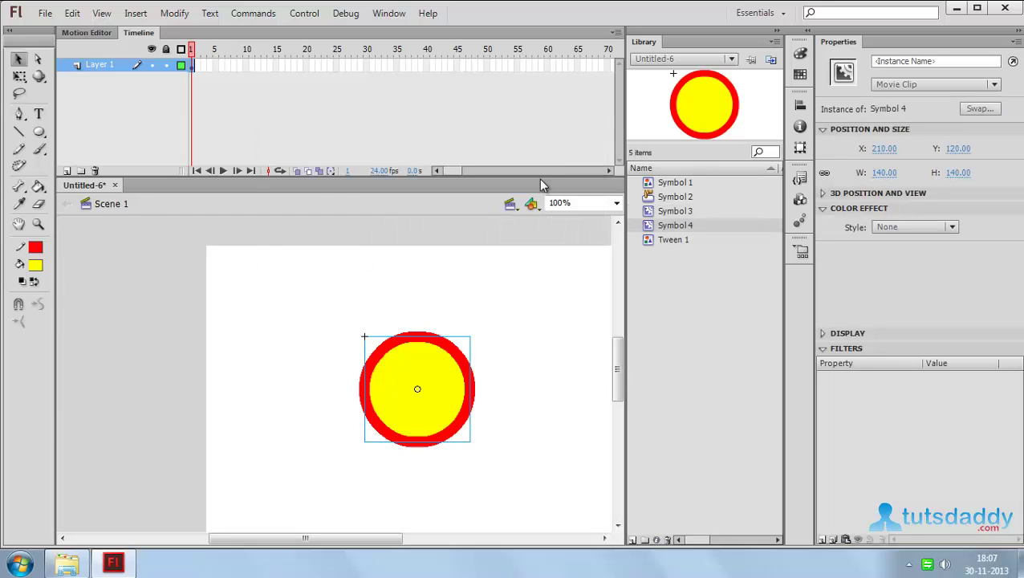
Inside Symbol 4, add a classic tween starting at frame 1.
double_click(440, 378)
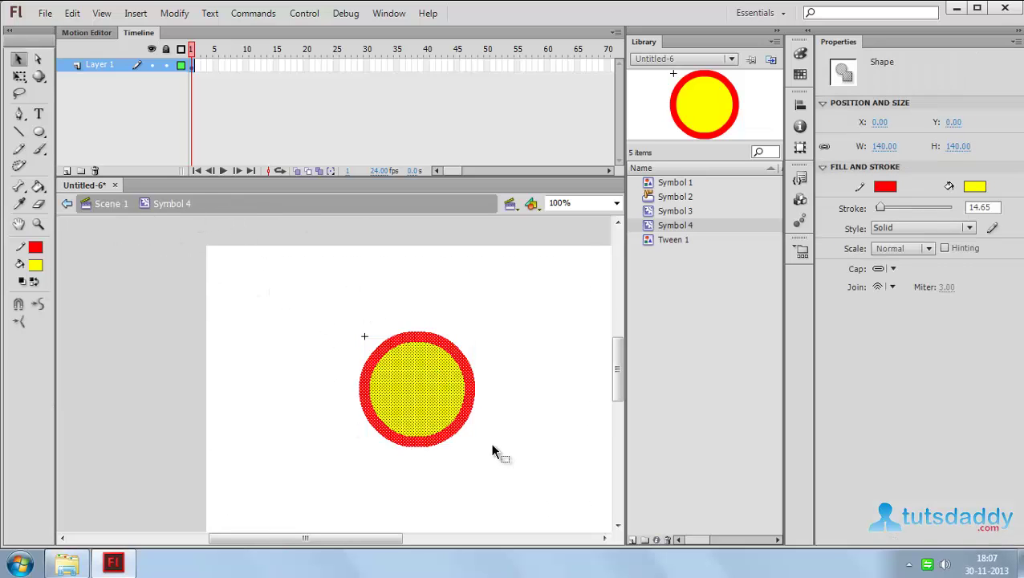
right_click(189, 68)
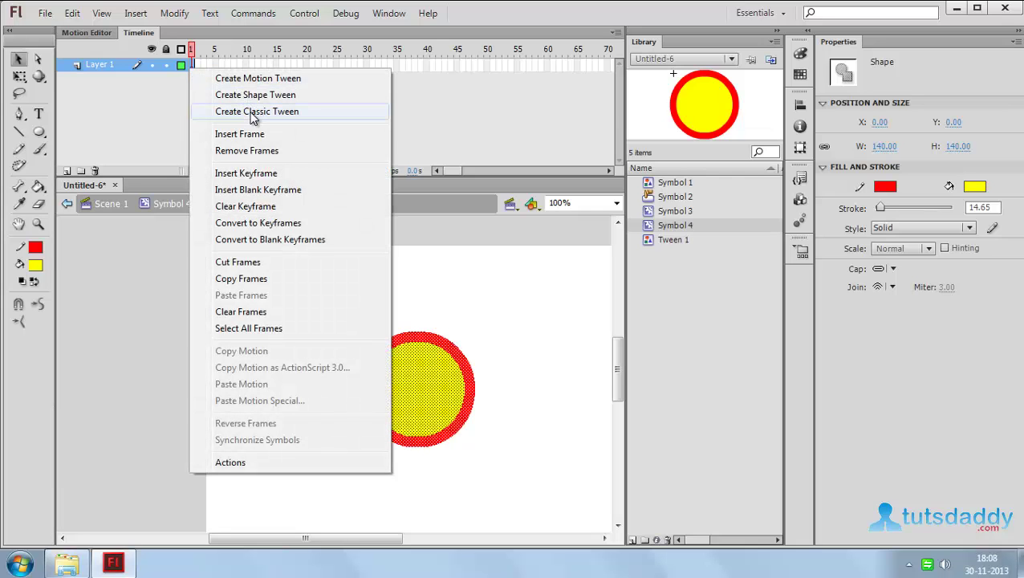
click(254, 113)
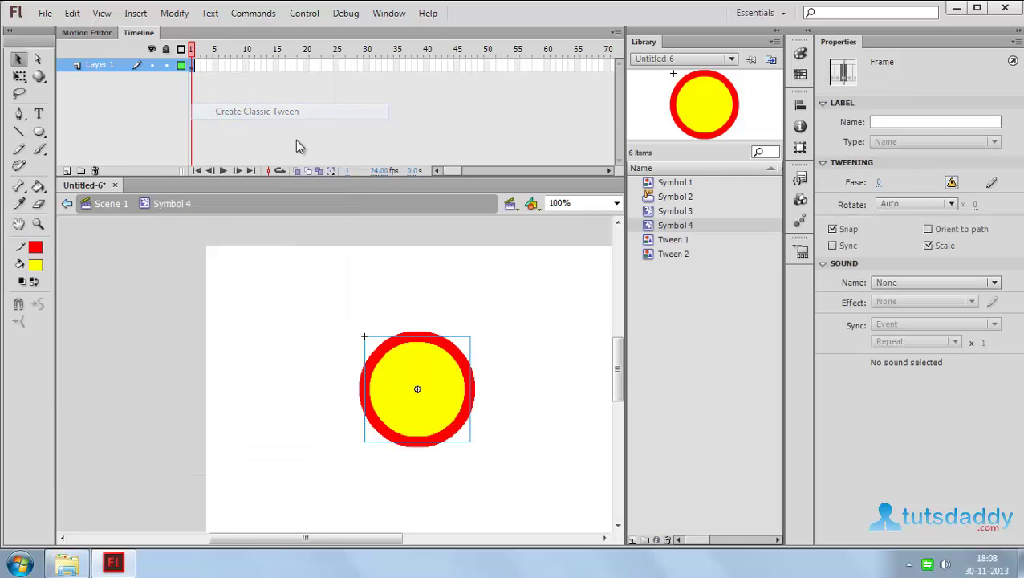
click(359, 161)
At frame 30, shrink the circle to 70×70, move it lower right, and return to Scene 1.
click(367, 65)
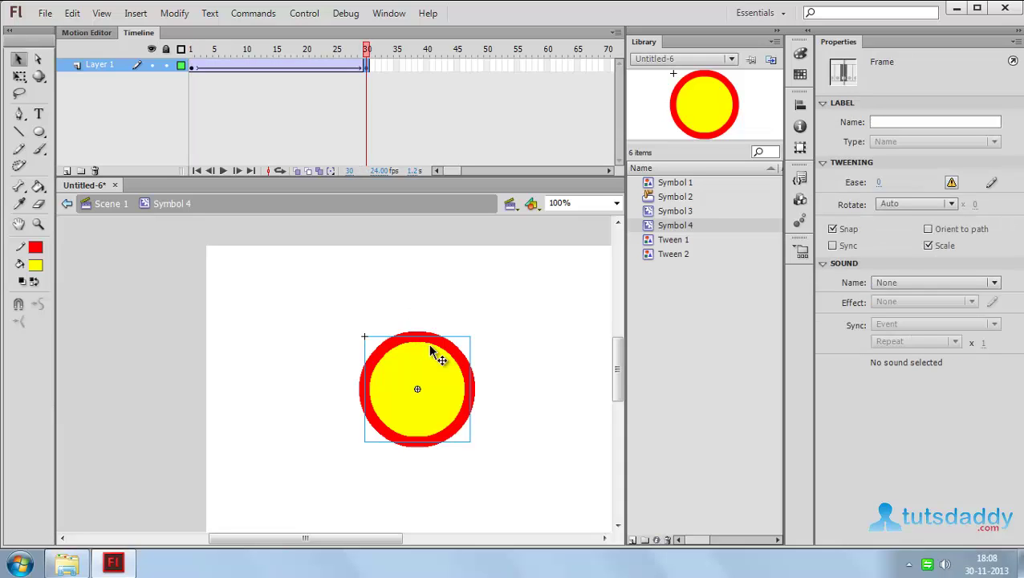
click(19, 76)
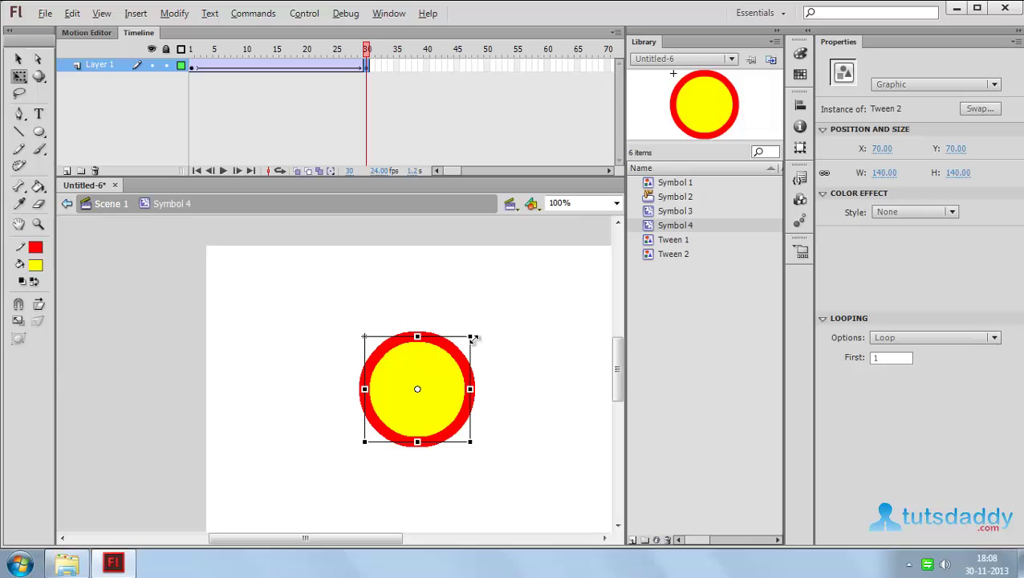
drag(472, 337, 418, 388)
drag(533, 495, 534, 497)
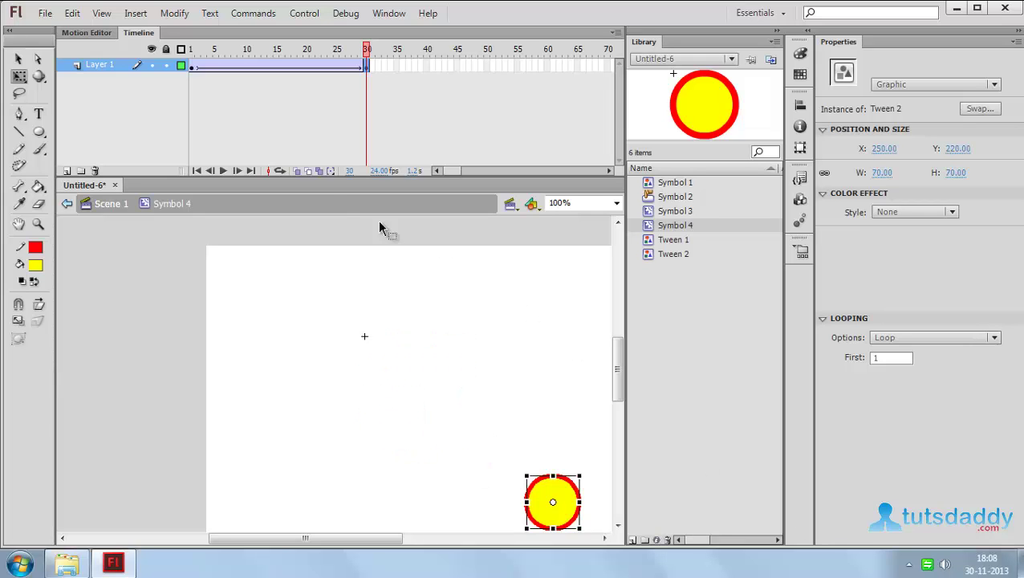
click(112, 204)
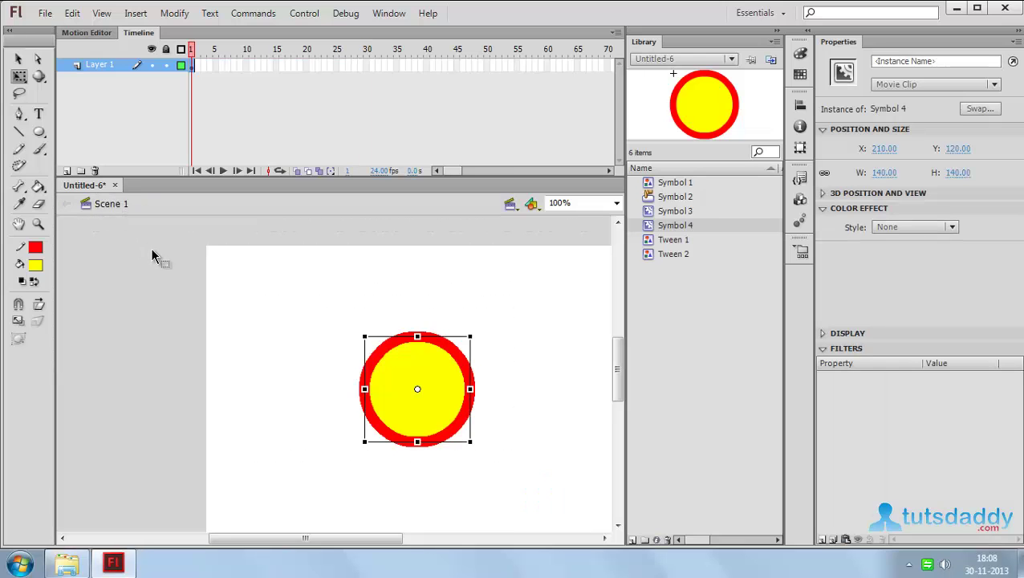
Preview the animation as Untitled-6.swf, then close the Flash Player window.
key(ctrl+Return)
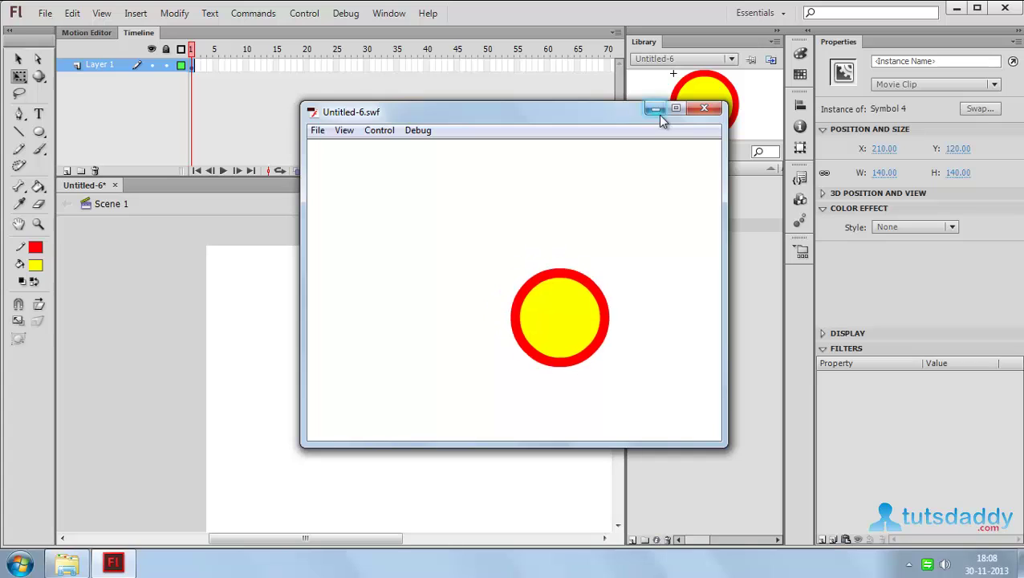
click(706, 109)
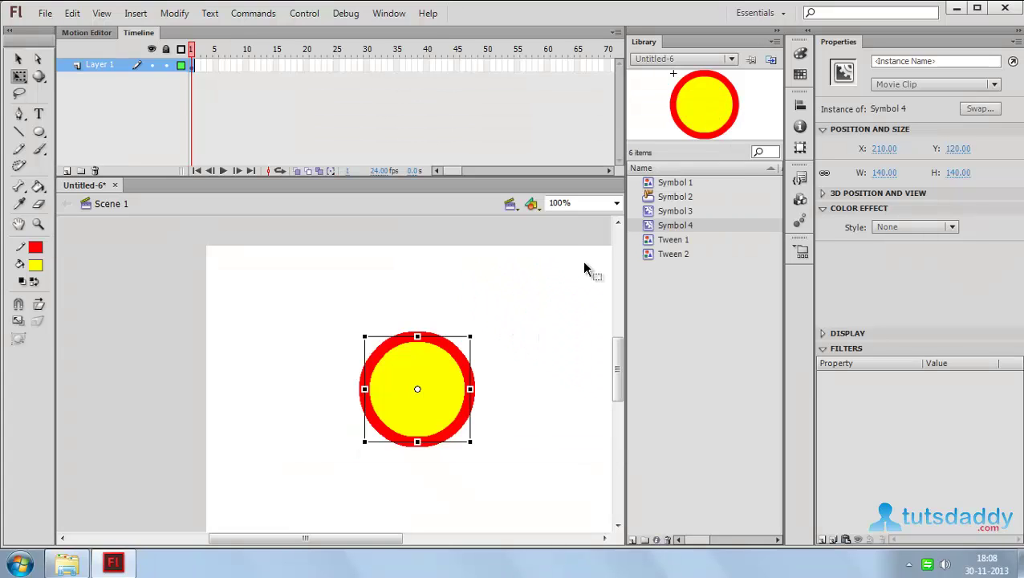